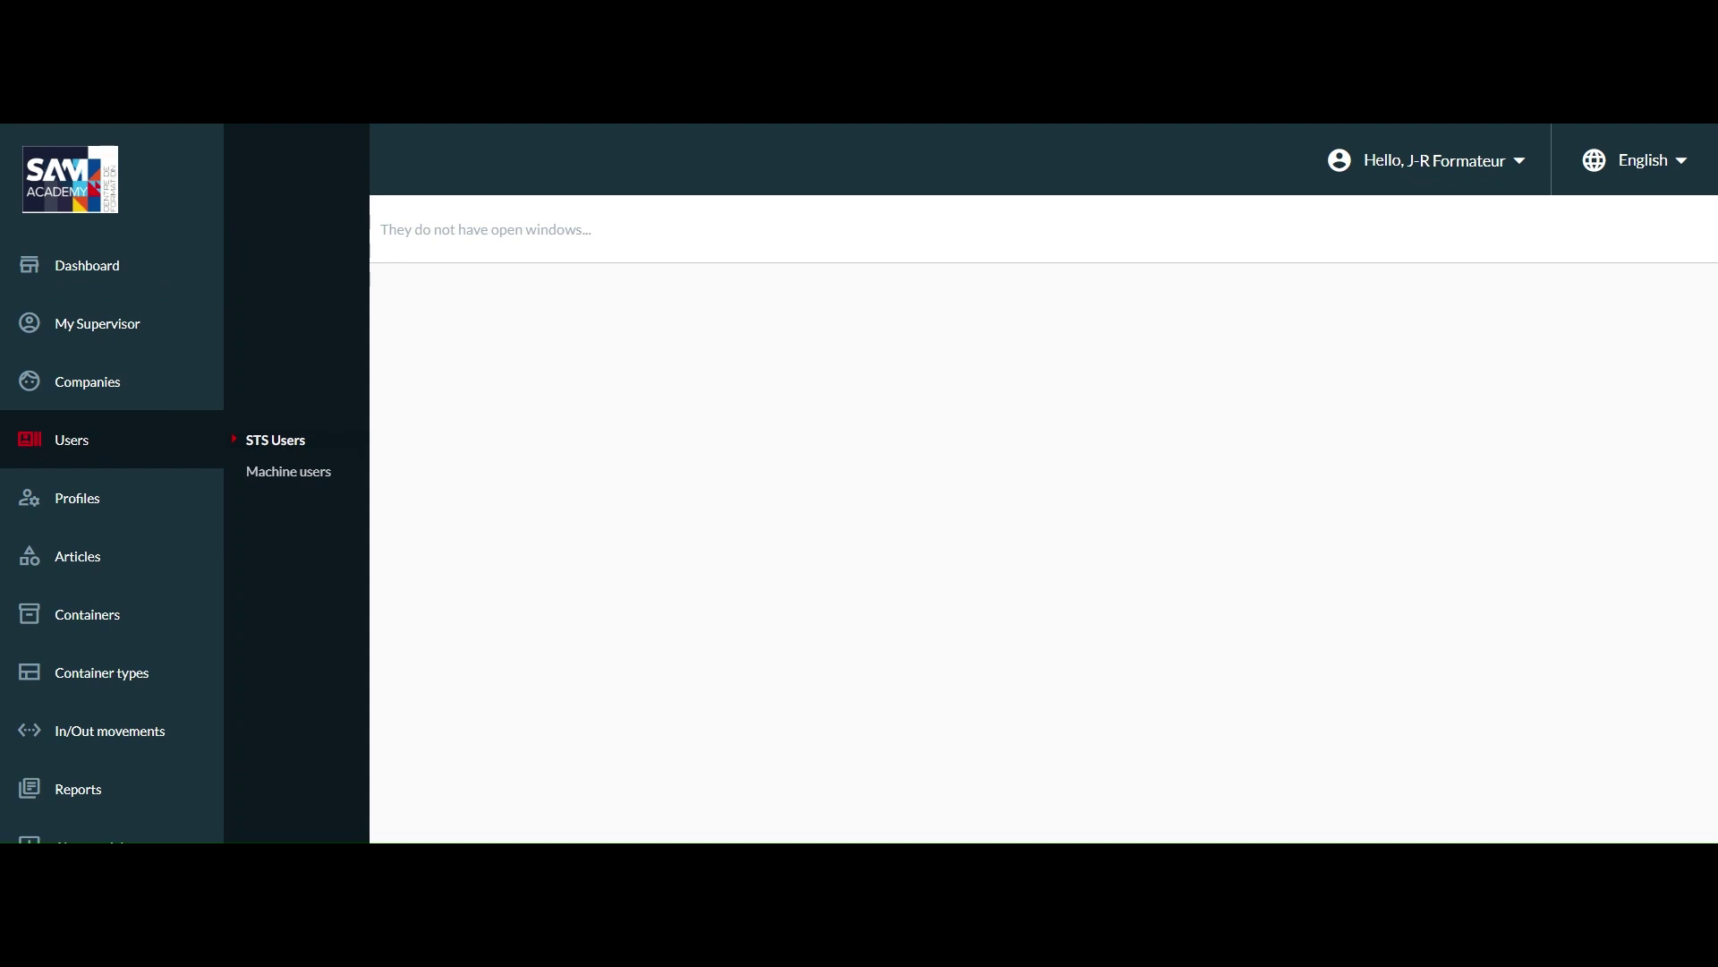
Open the STS users list and start creating a new user.
click(307, 473)
click(277, 442)
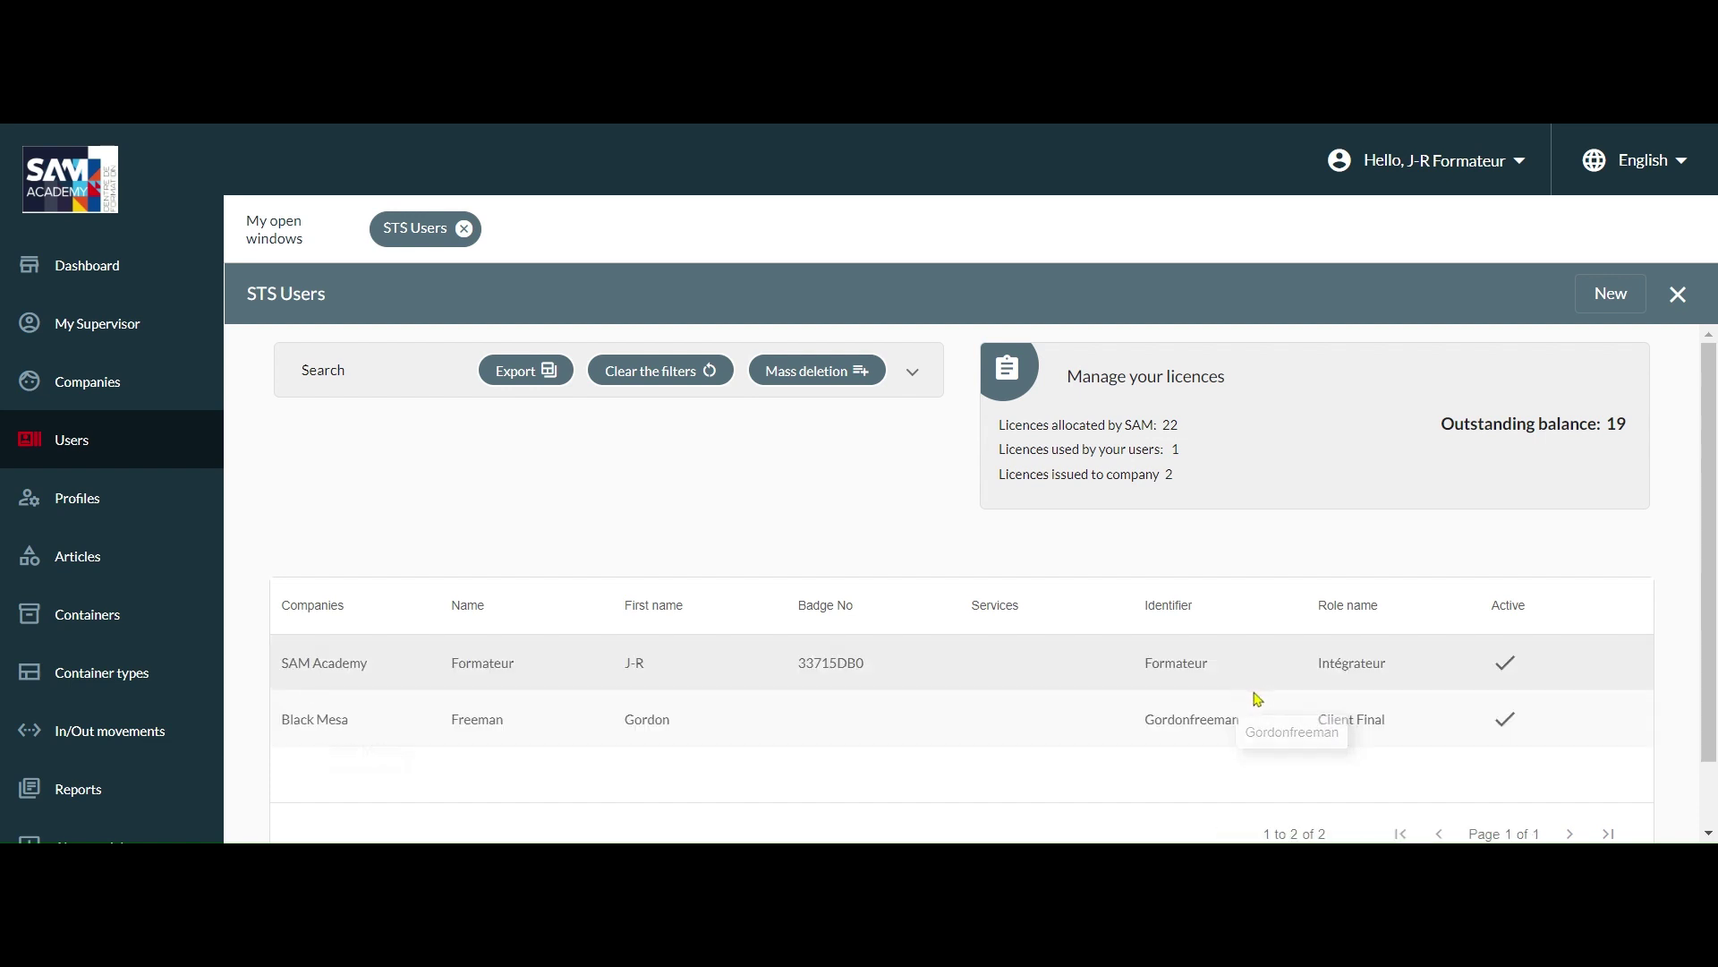
click(1614, 306)
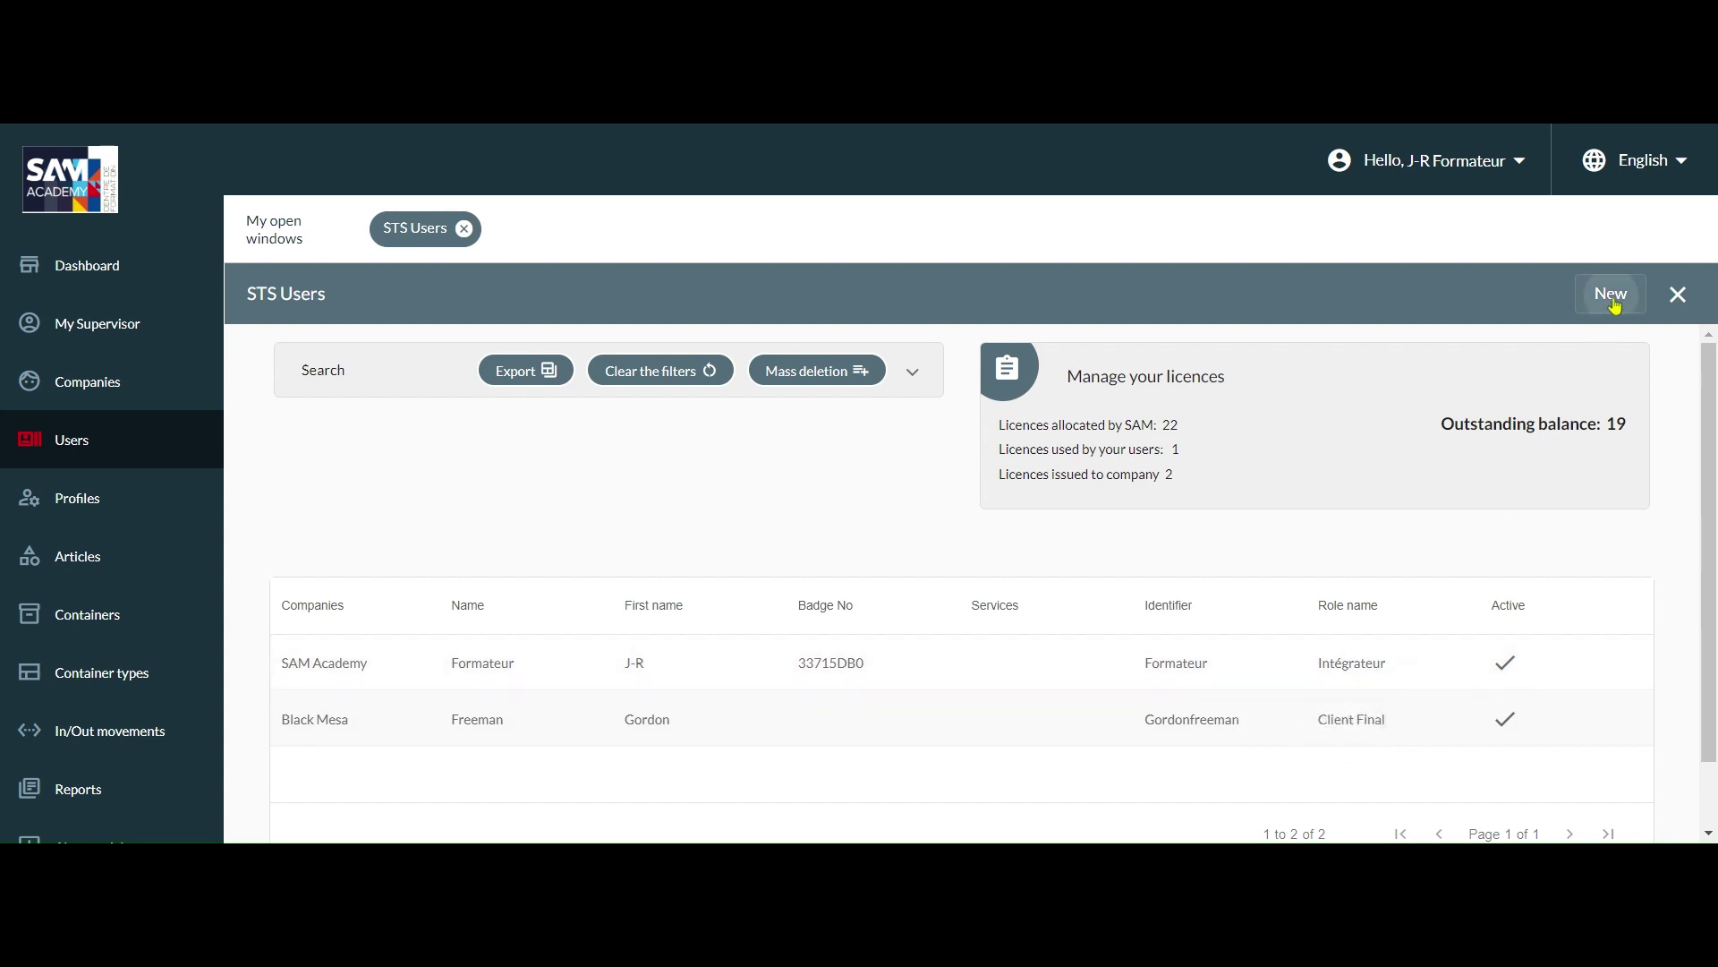
Enter the new user's name and first name, and set the language to English.
click(581, 500)
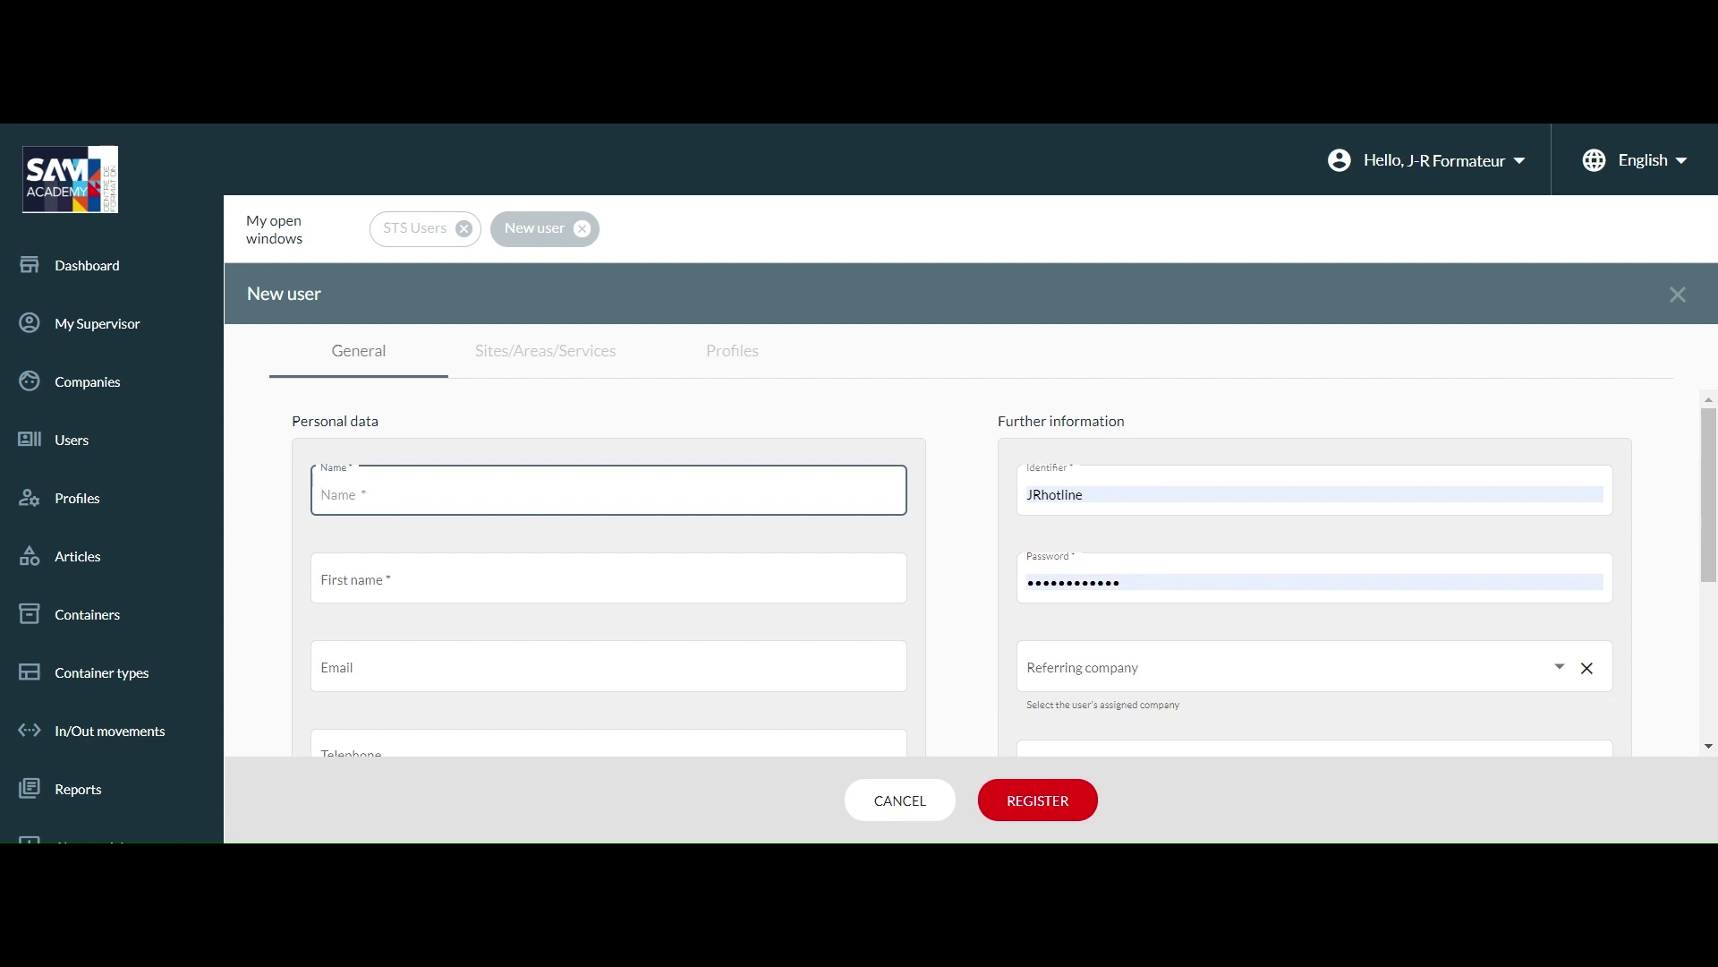
text(Glados)
click(403, 588)
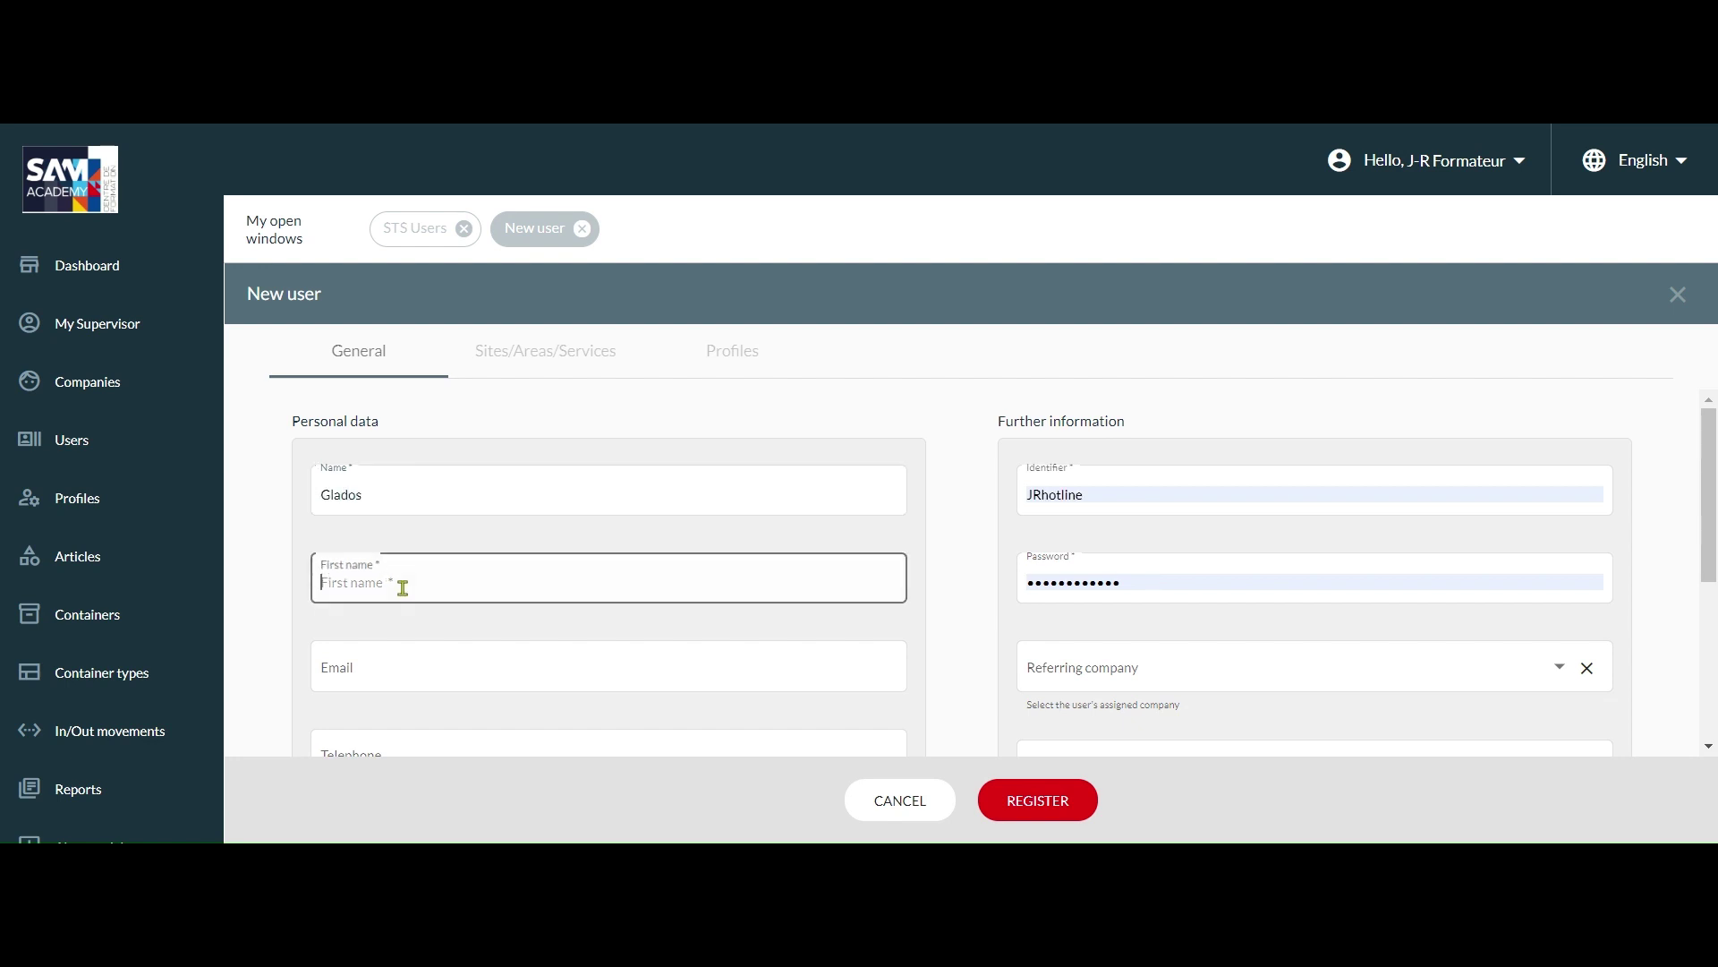
text(Portal)
scroll(387, 612, down, 3)
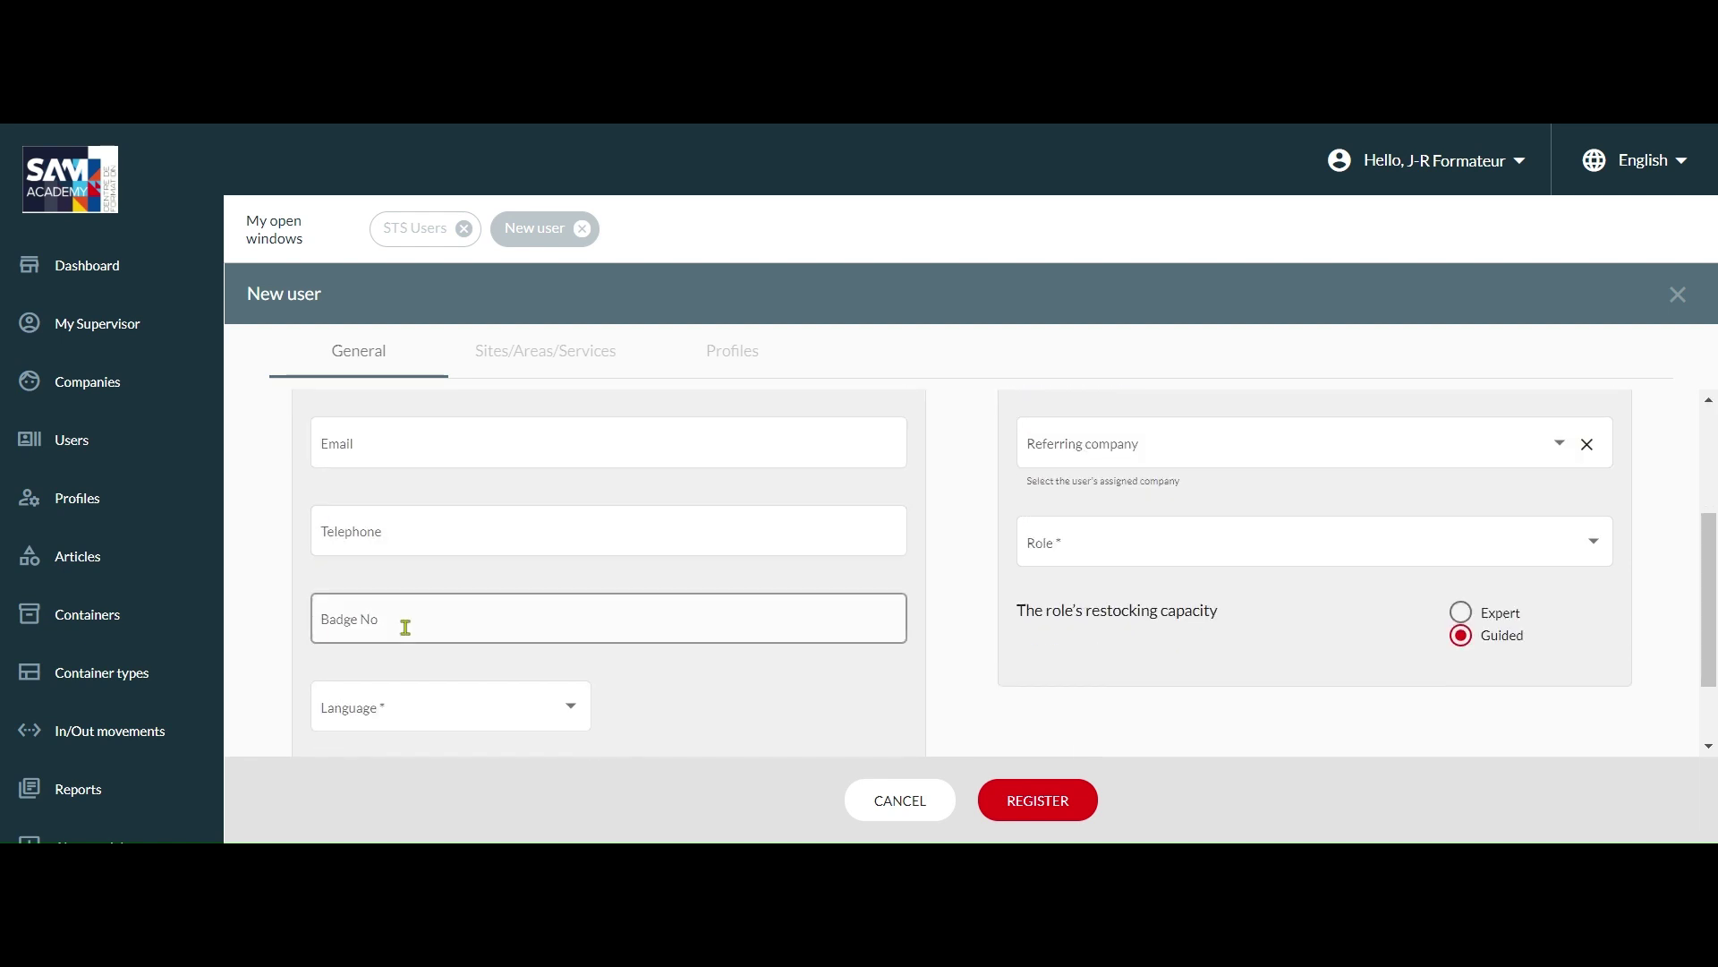
click(394, 705)
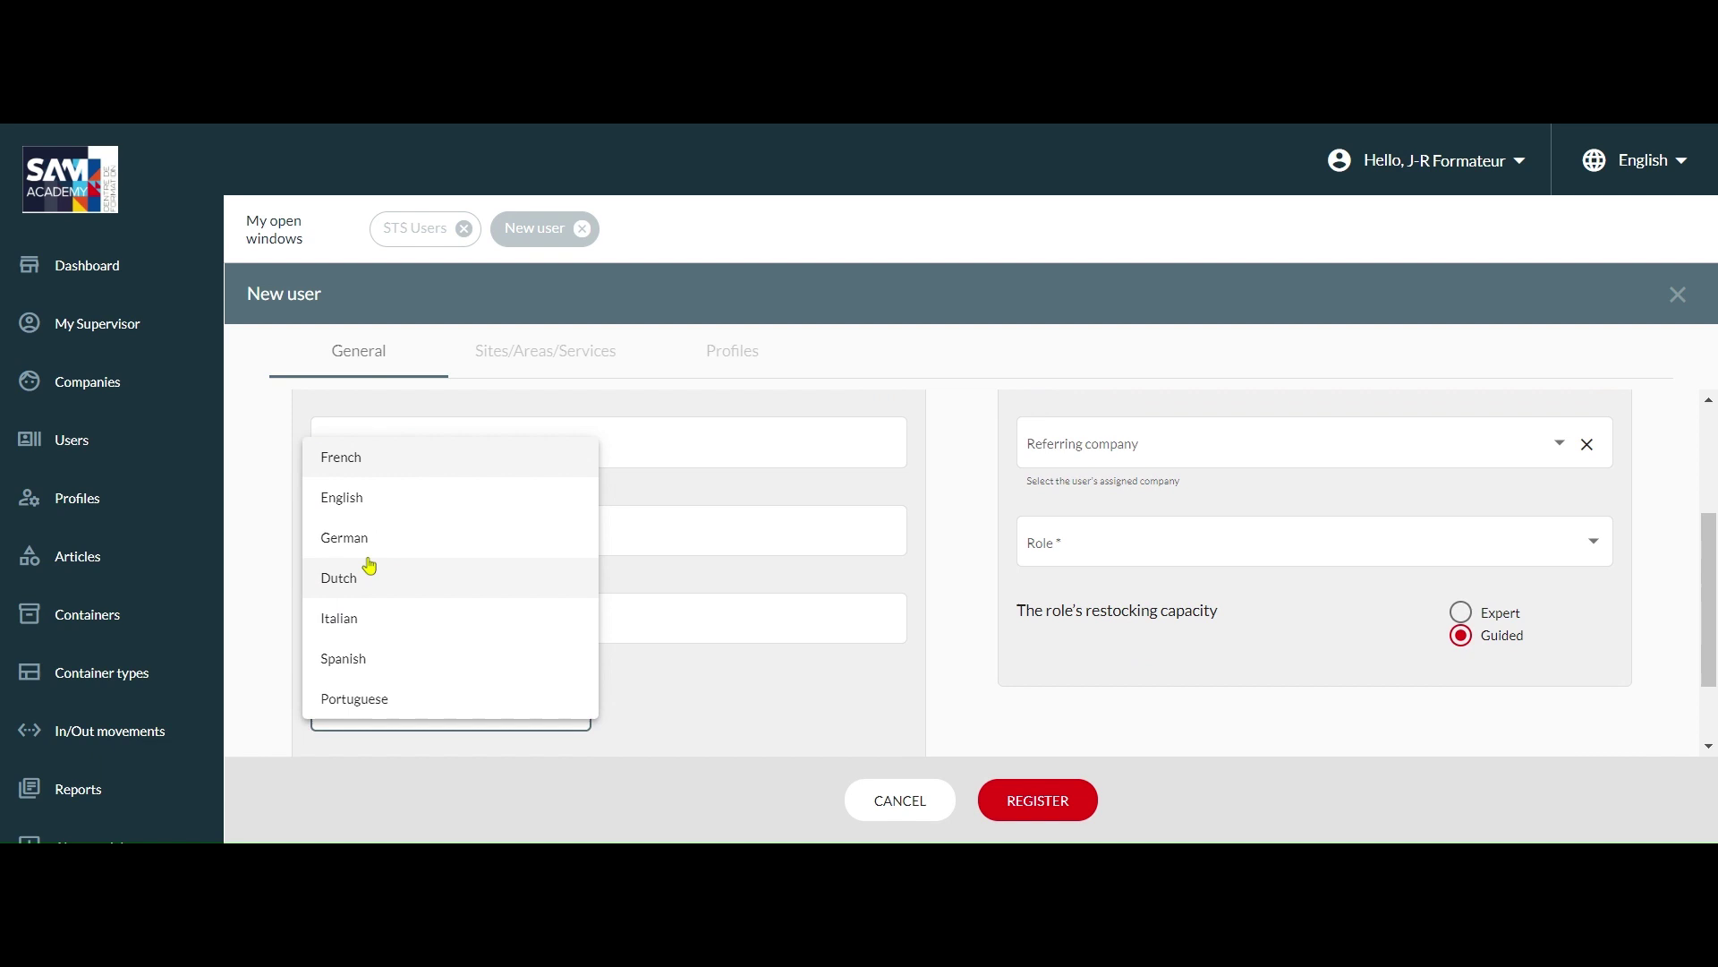
click(363, 498)
Clear the prefilled identifier and password, and enter the new user's own identifier.
scroll(1181, 573, up, 4)
double_click(1136, 490)
key(BackSpace)
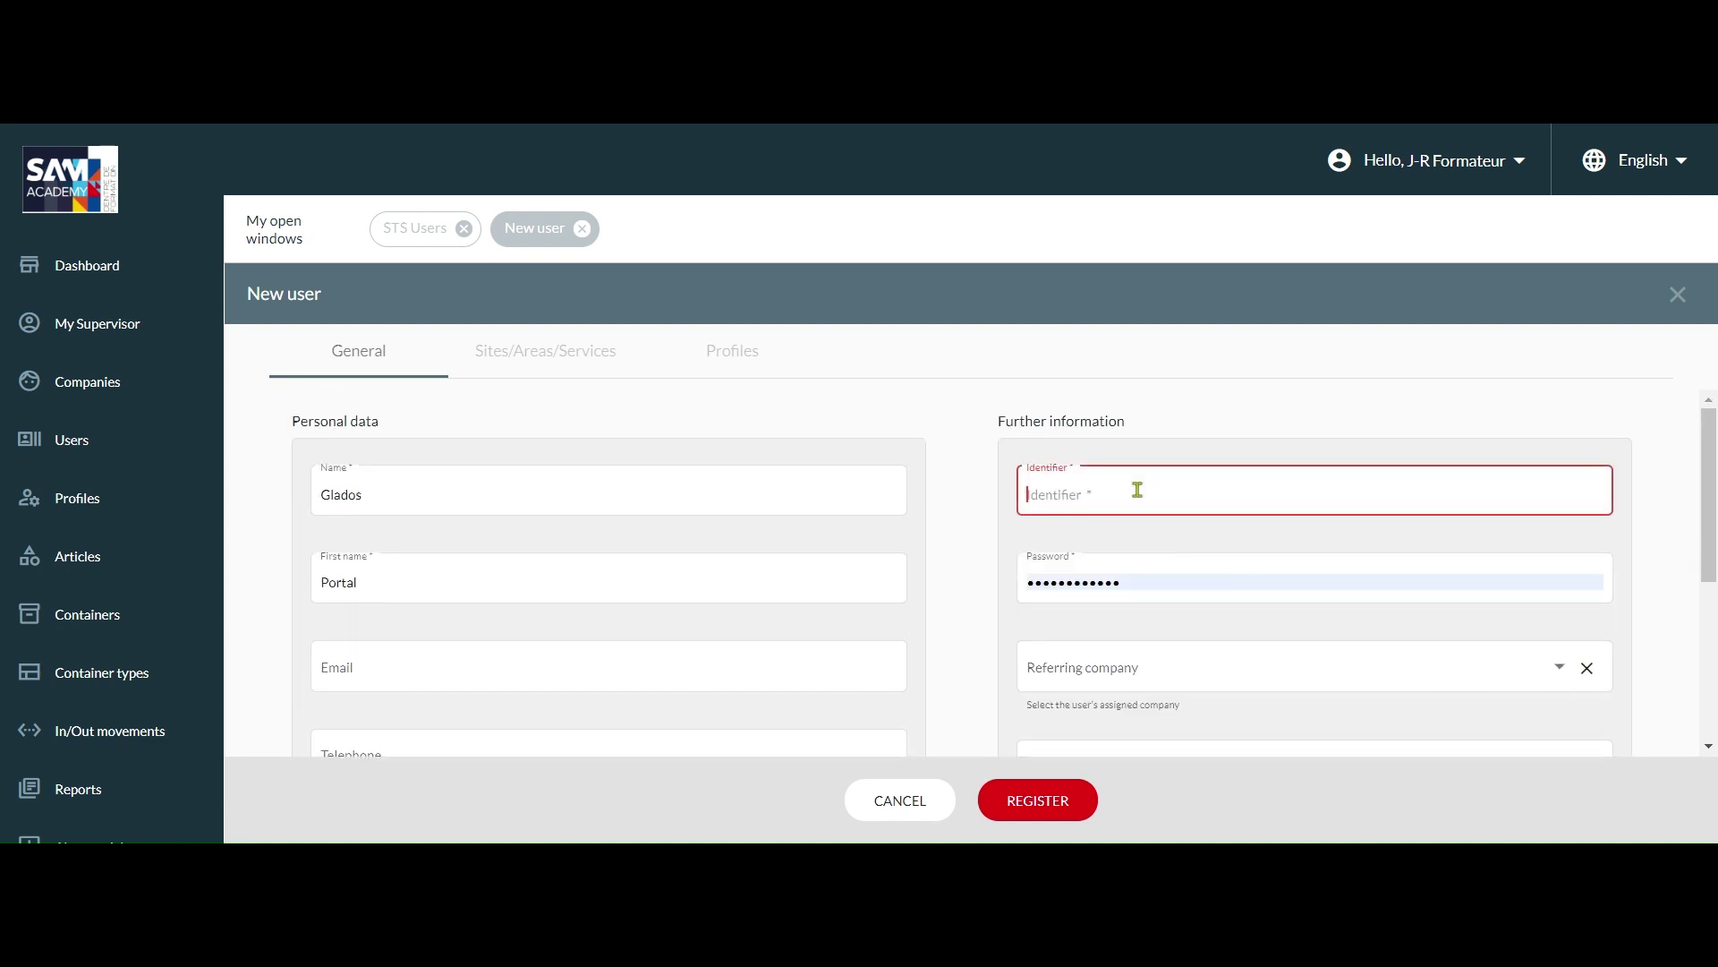
click(1146, 581)
key(ctrl+a)
key(BackSpace)
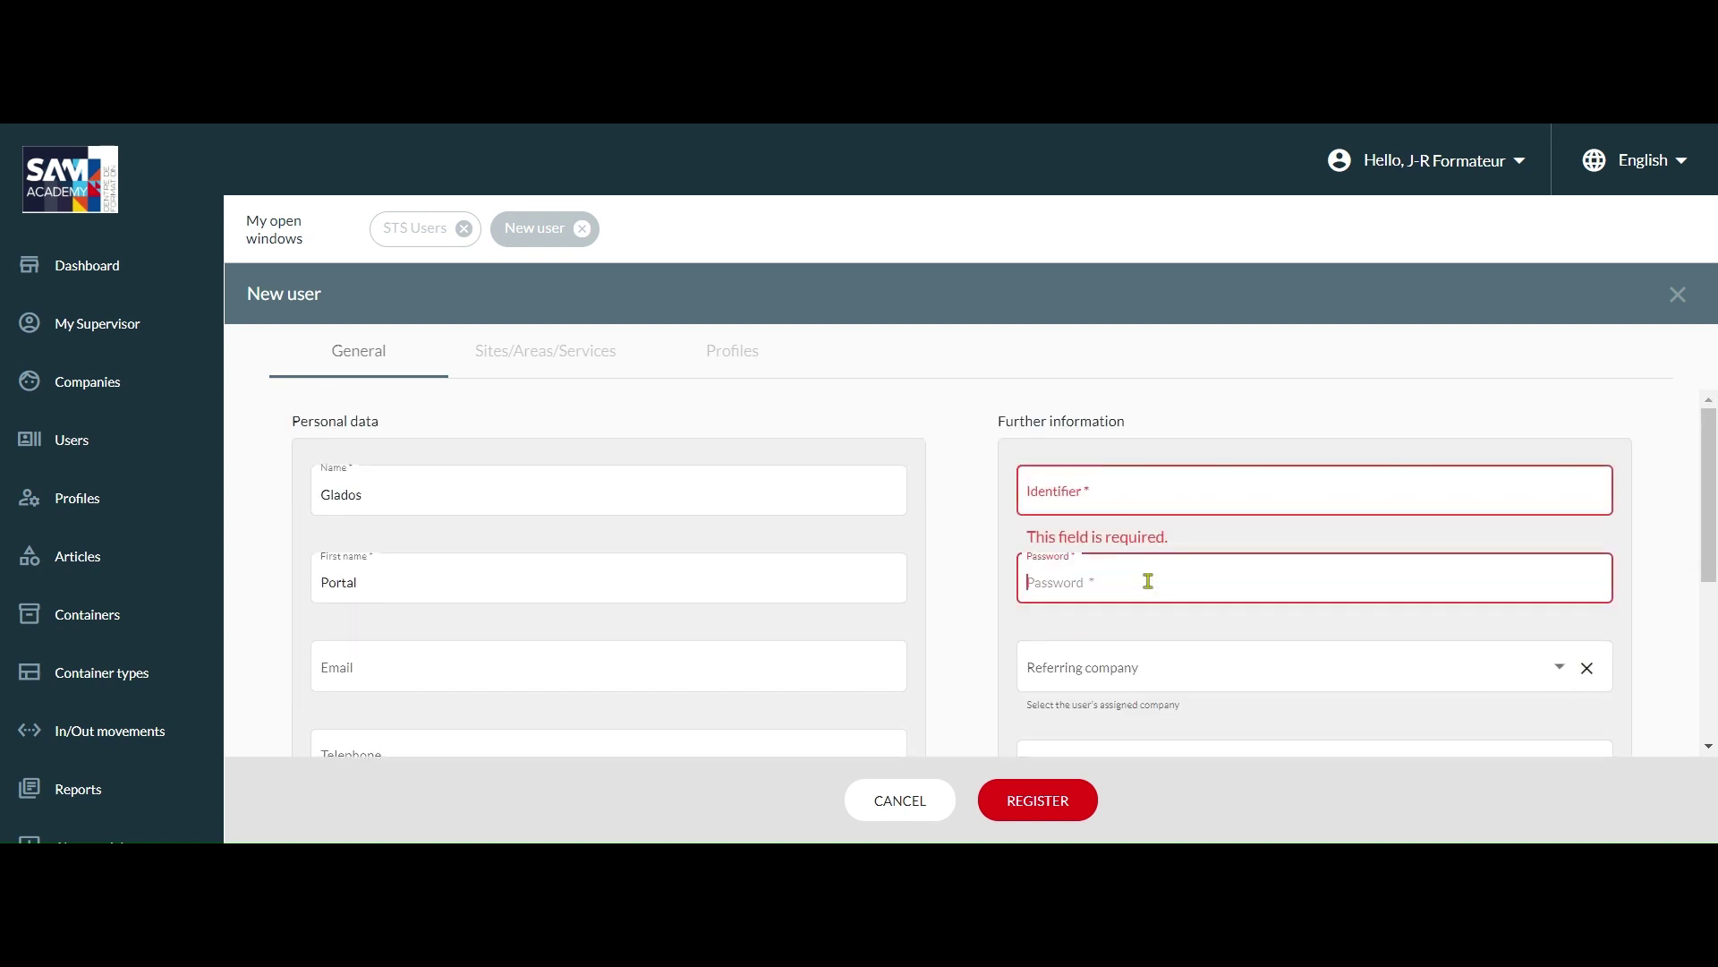
click(1096, 493)
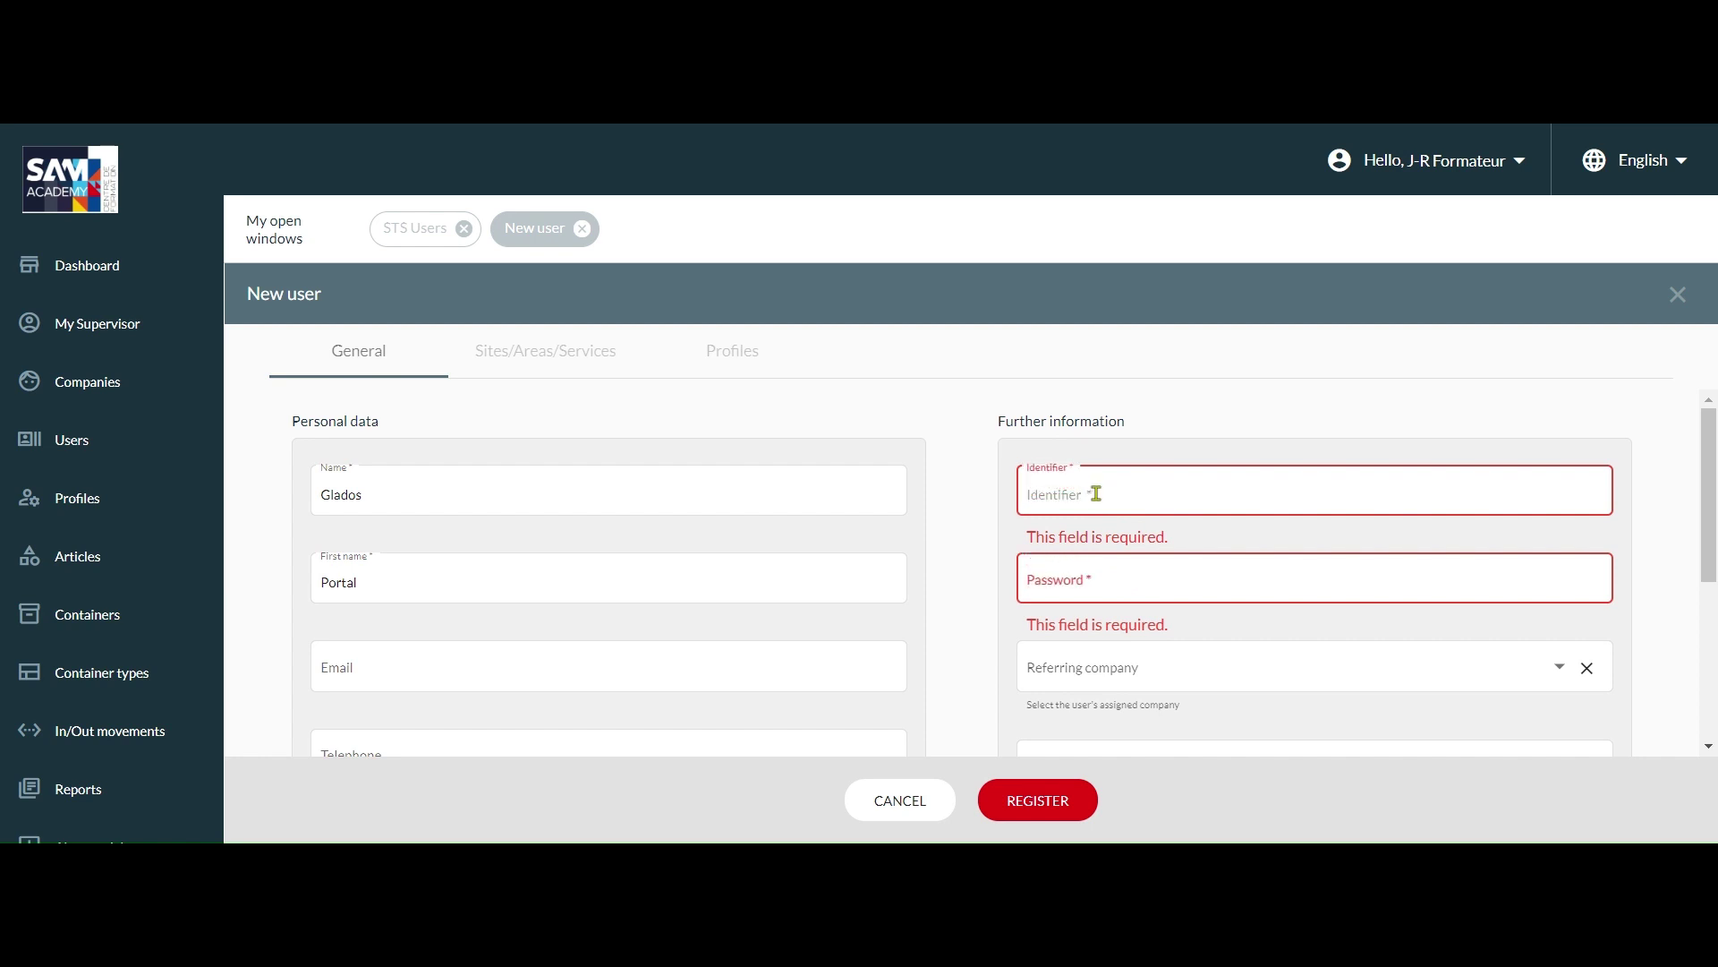
text(Glados)
Enter the new user's account password.
click(1129, 576)
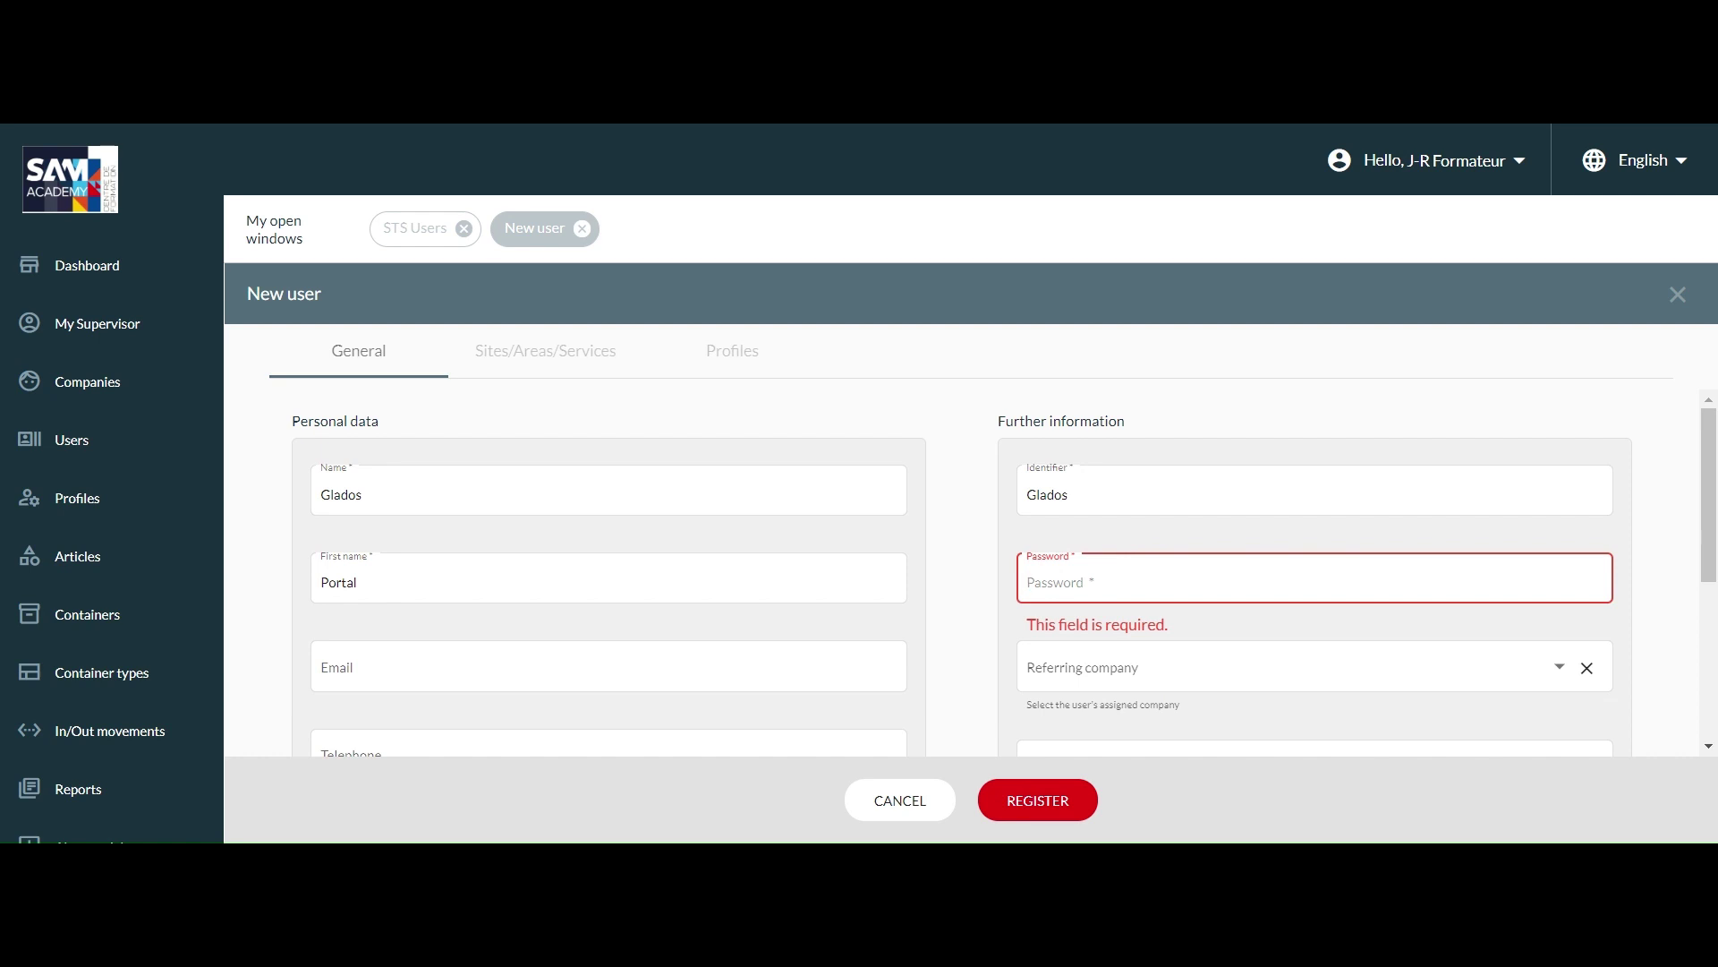
text(••••••)
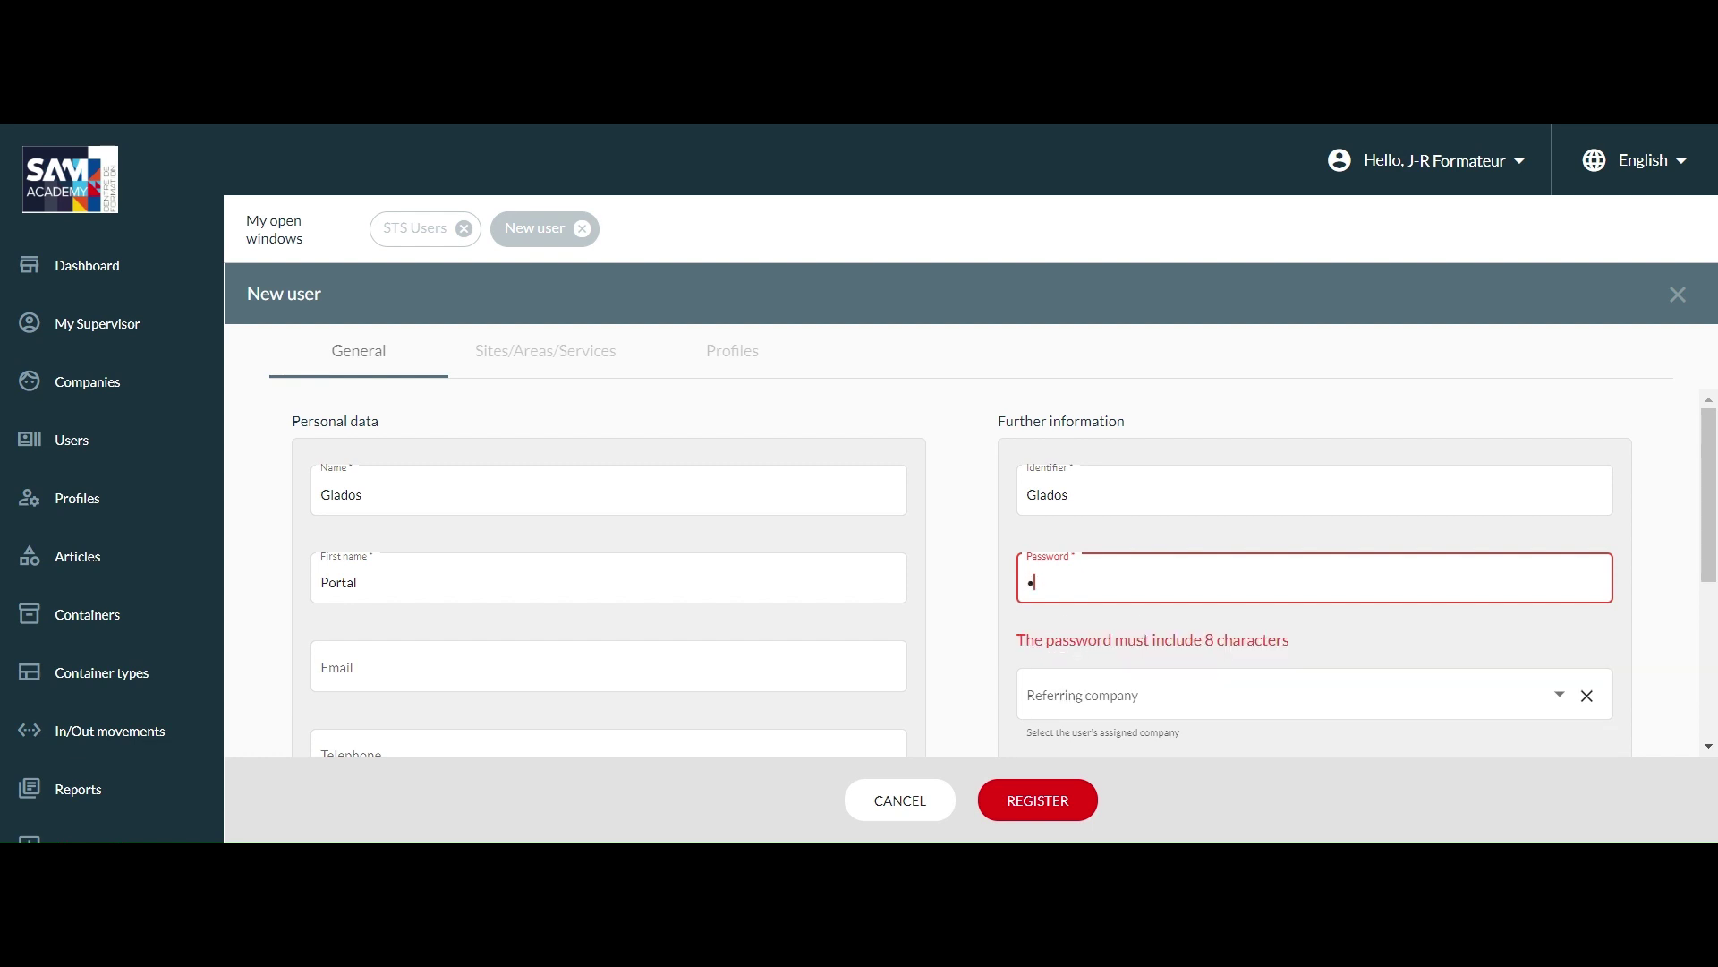
text(••)
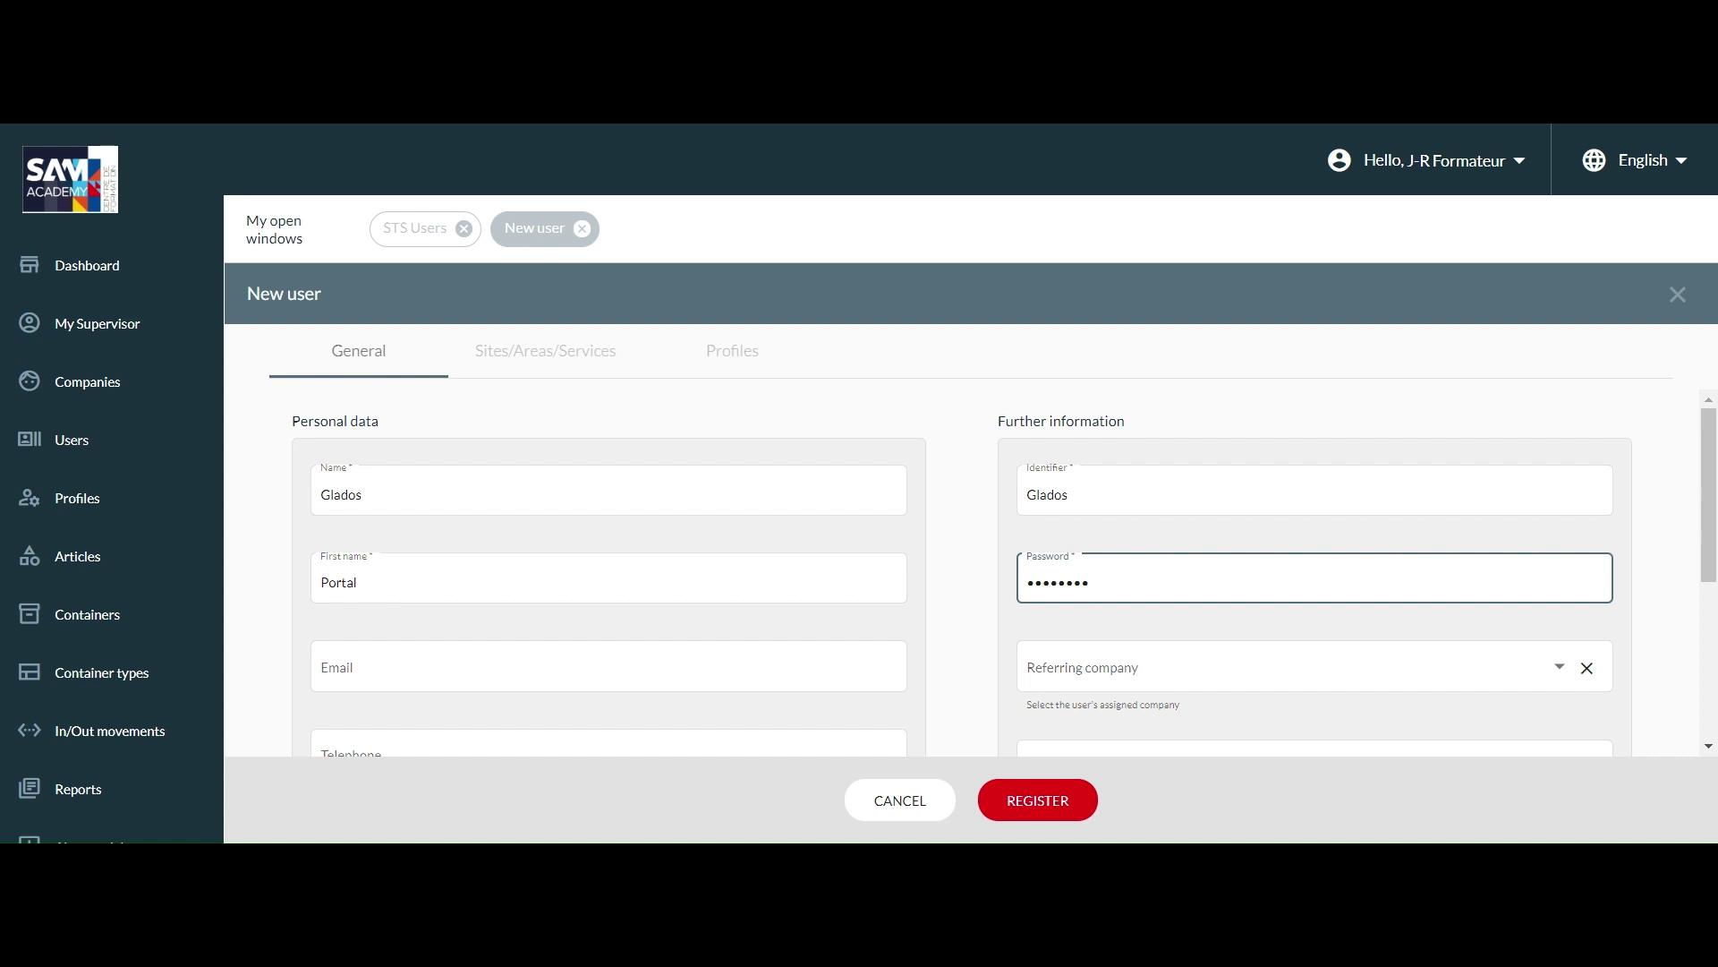
key(BackSpace)
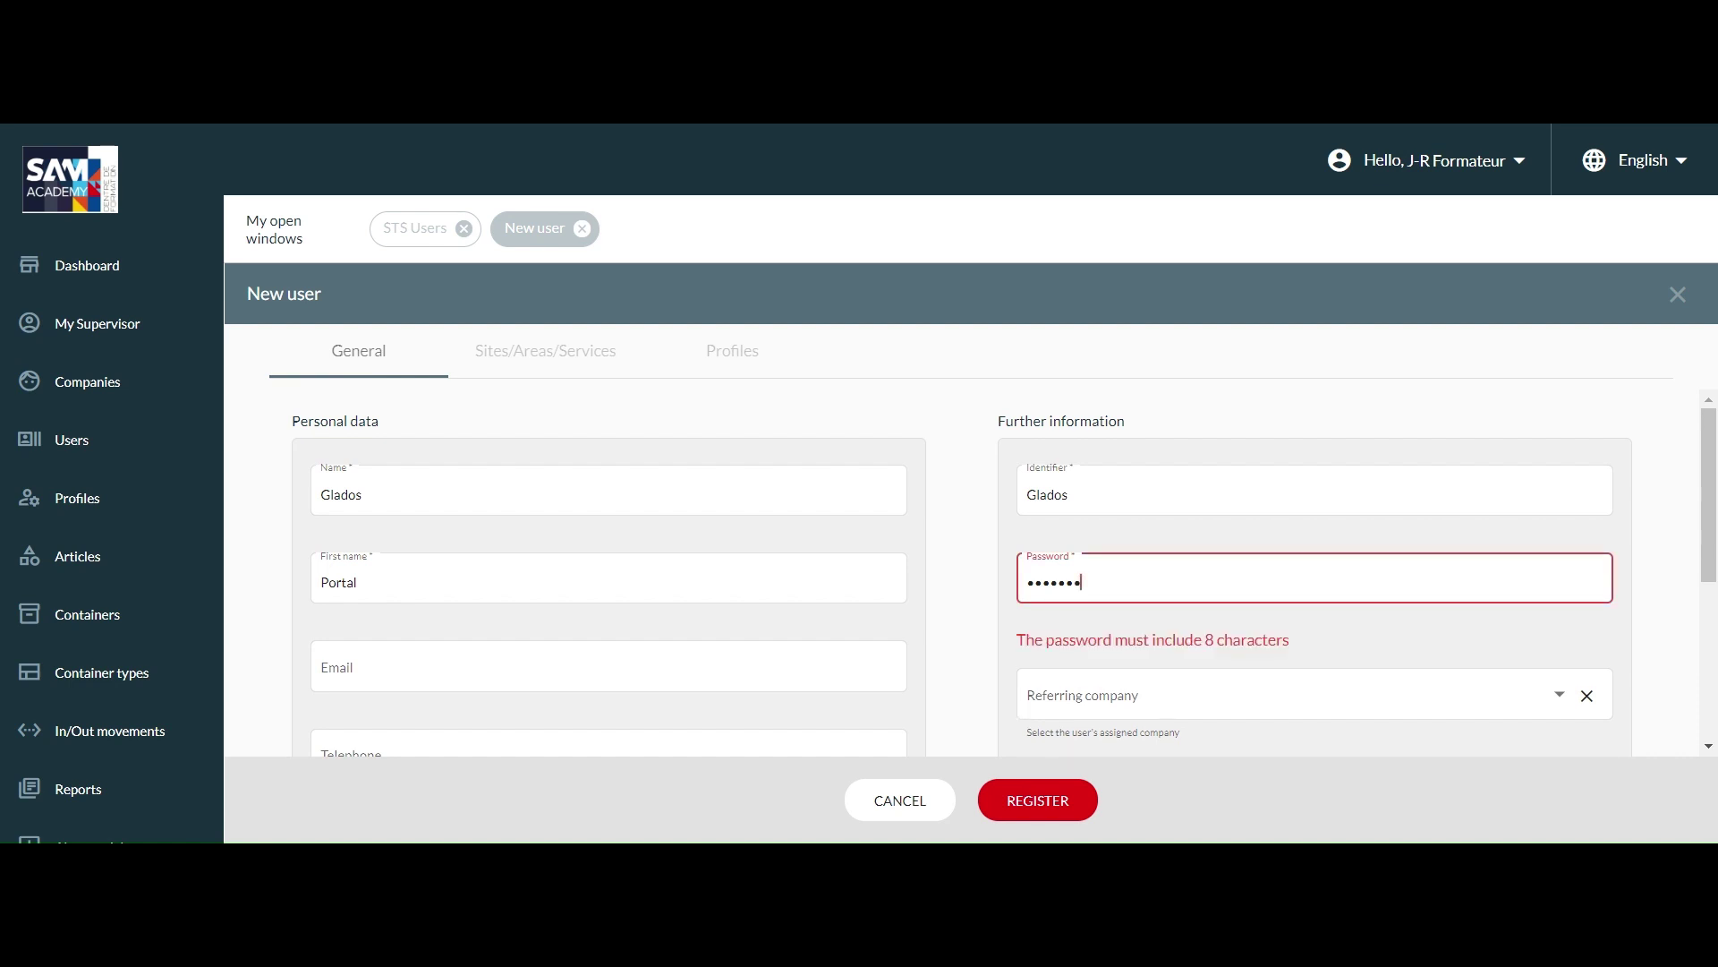
text(•)
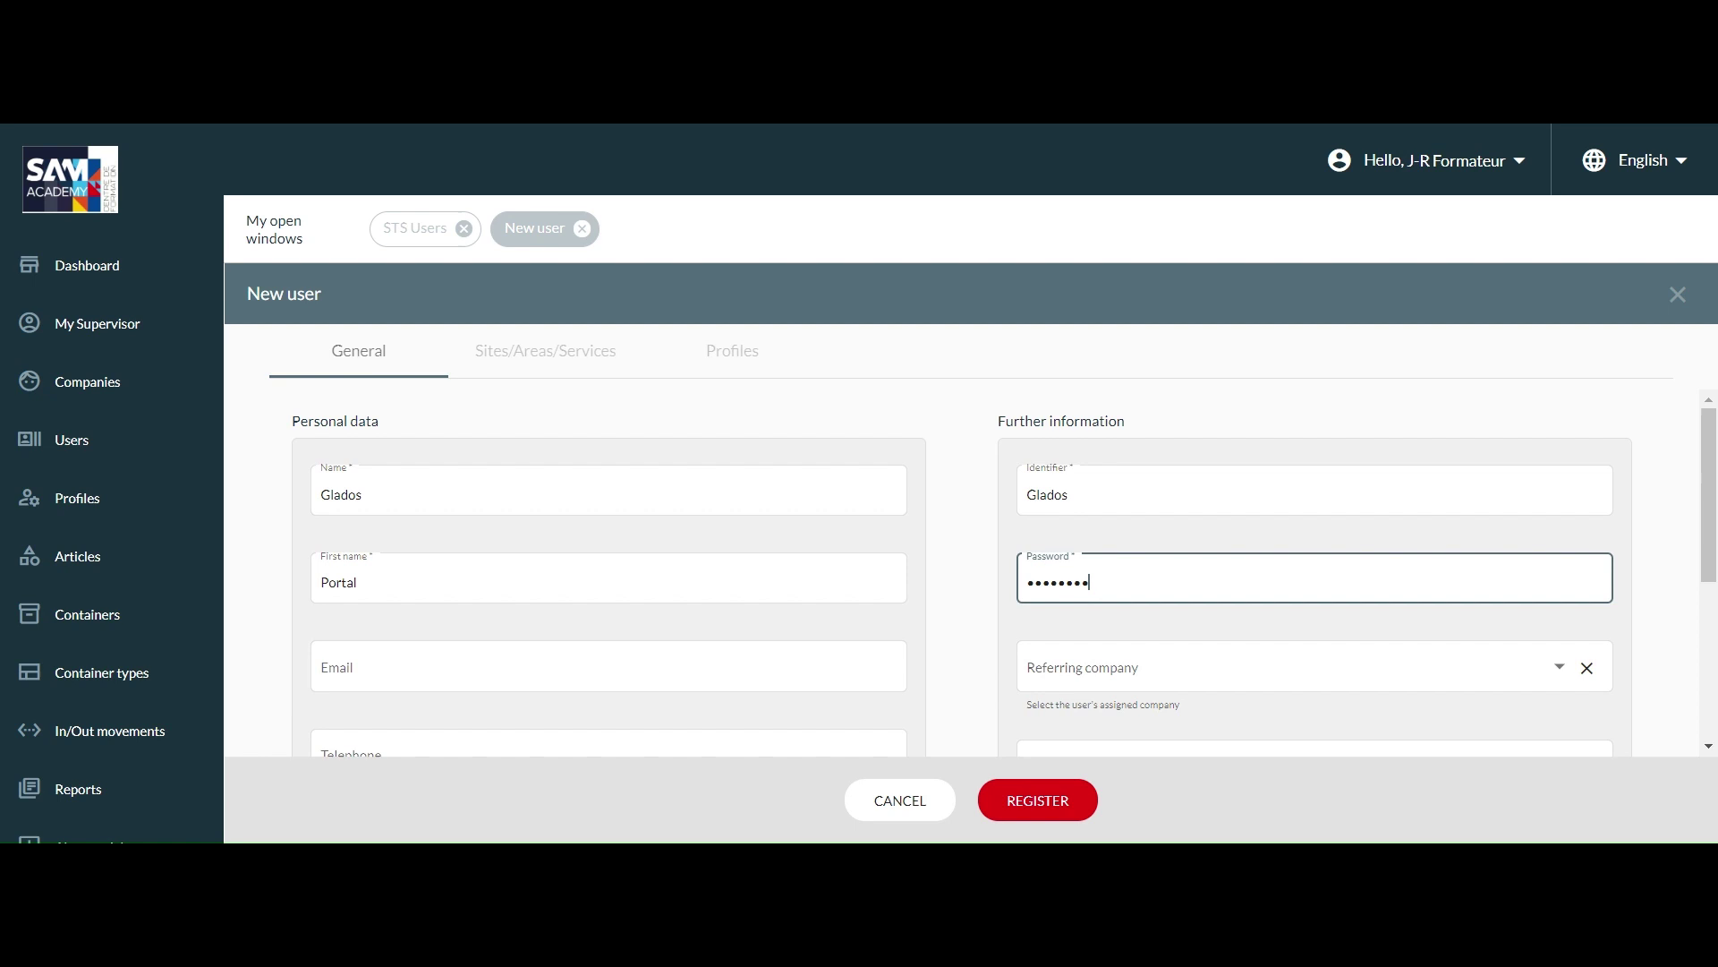
Assign the new user to the referring company Aperture with the role Final Customer.
click(1131, 668)
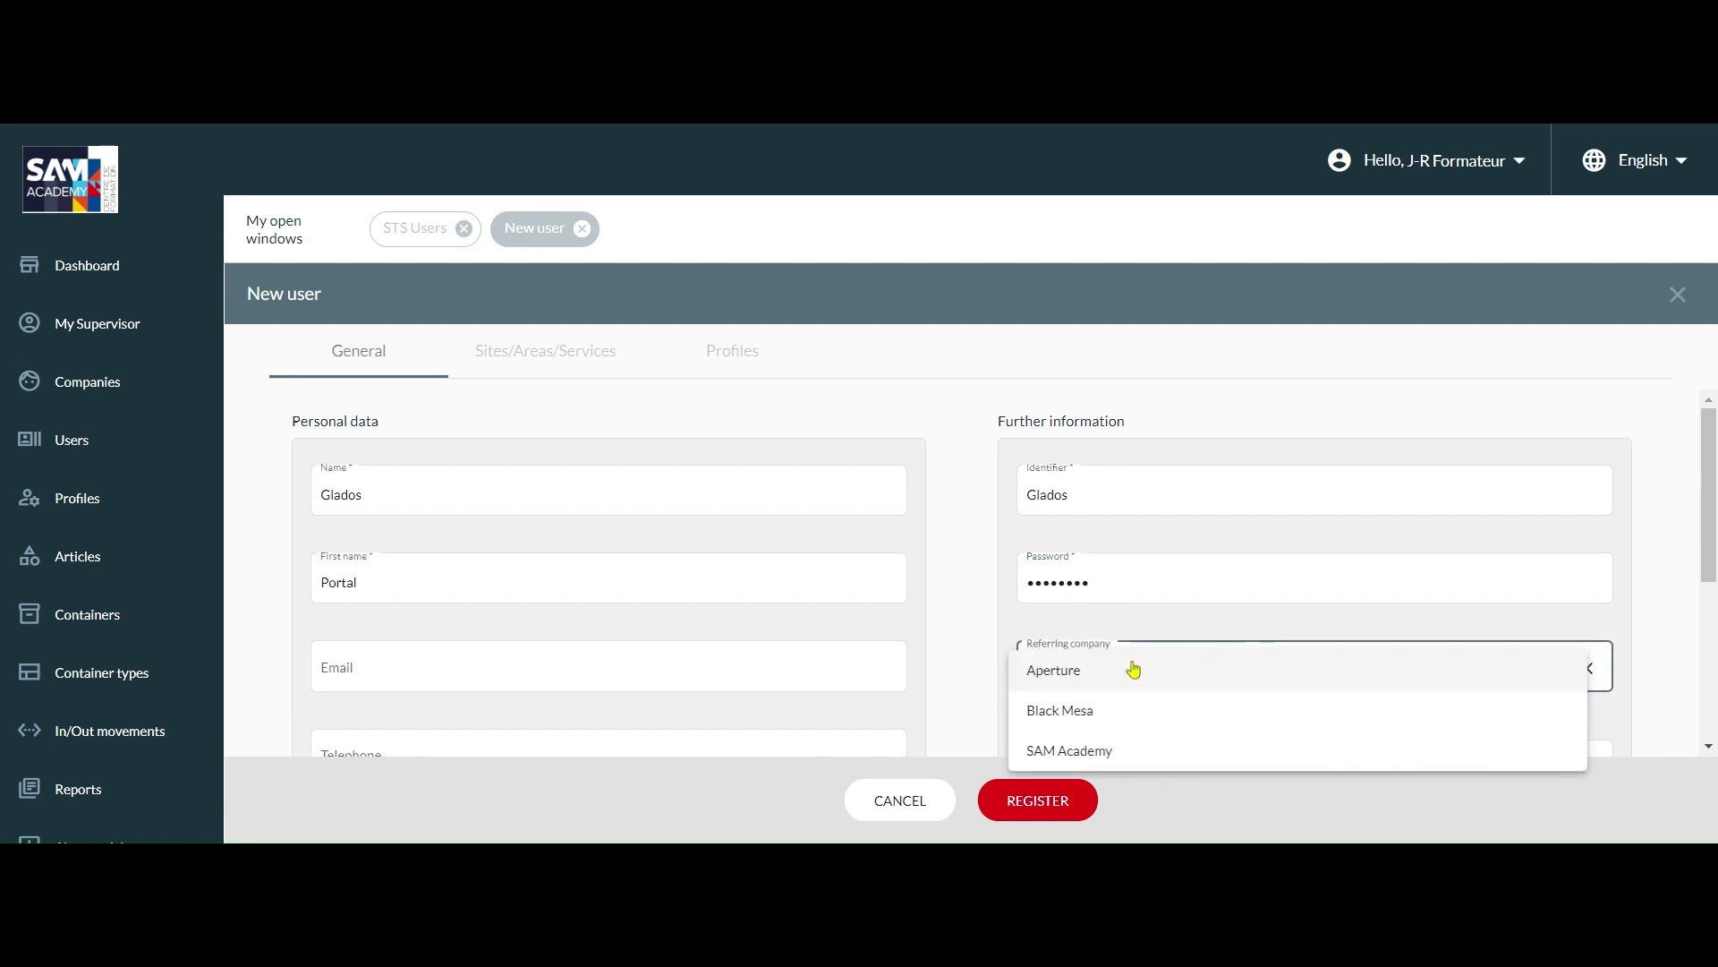
click(1084, 673)
scroll(1043, 633, down, 4)
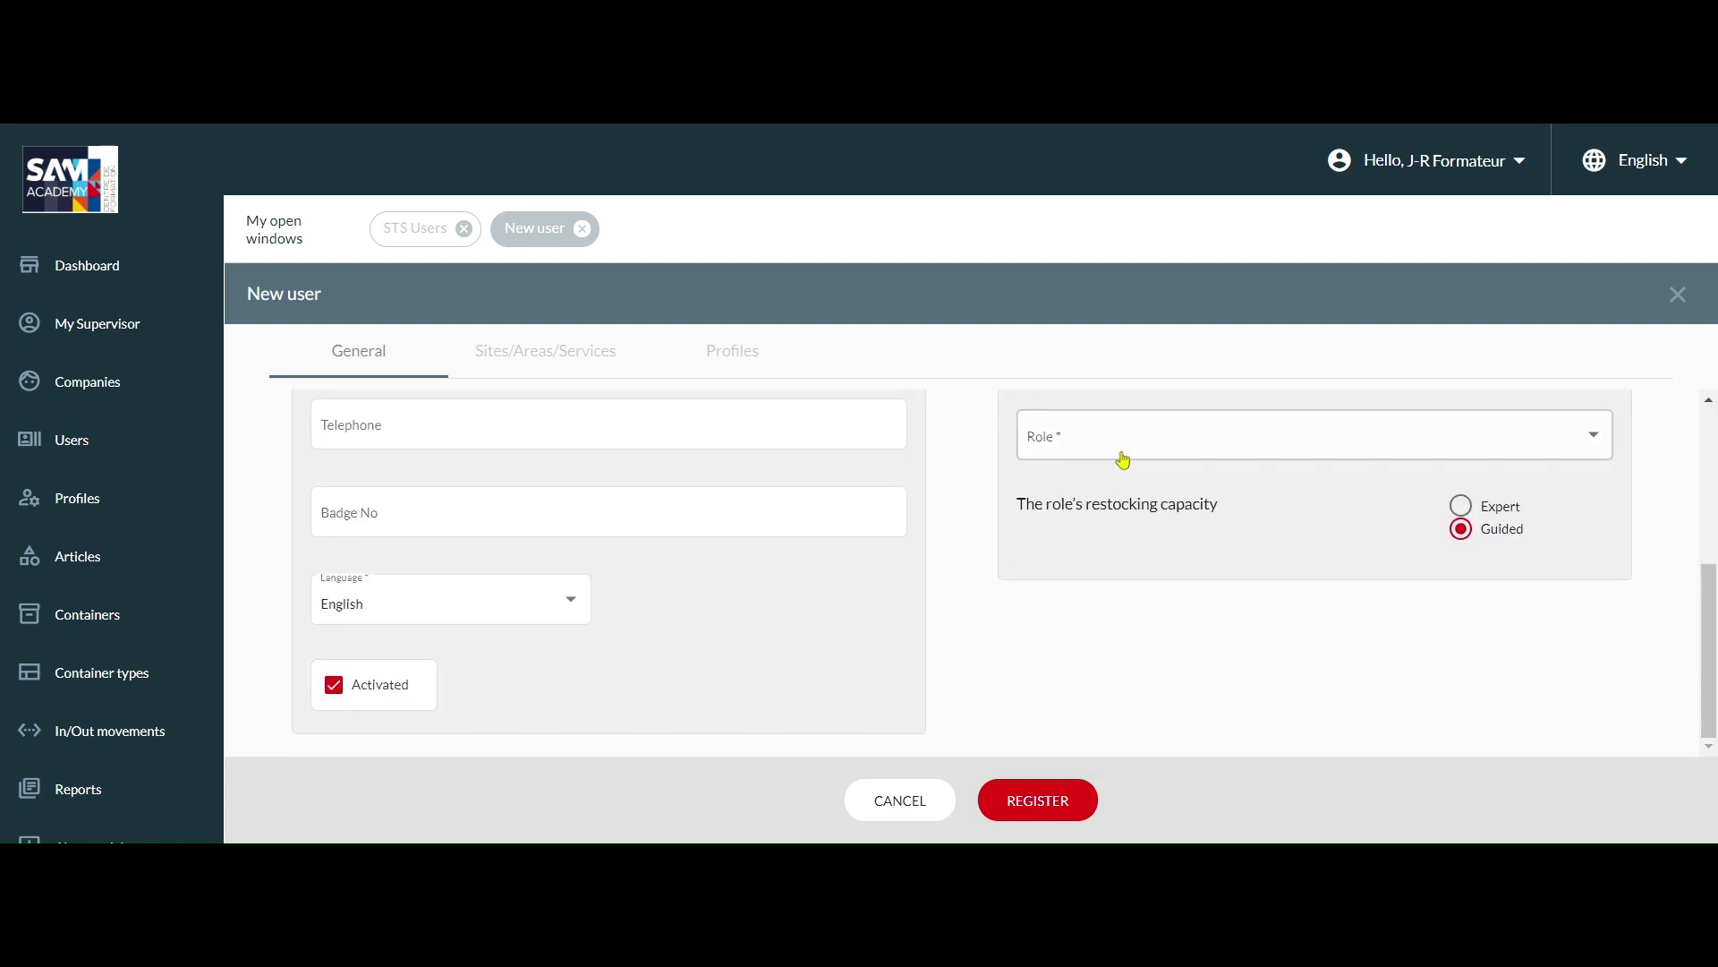
click(1124, 439)
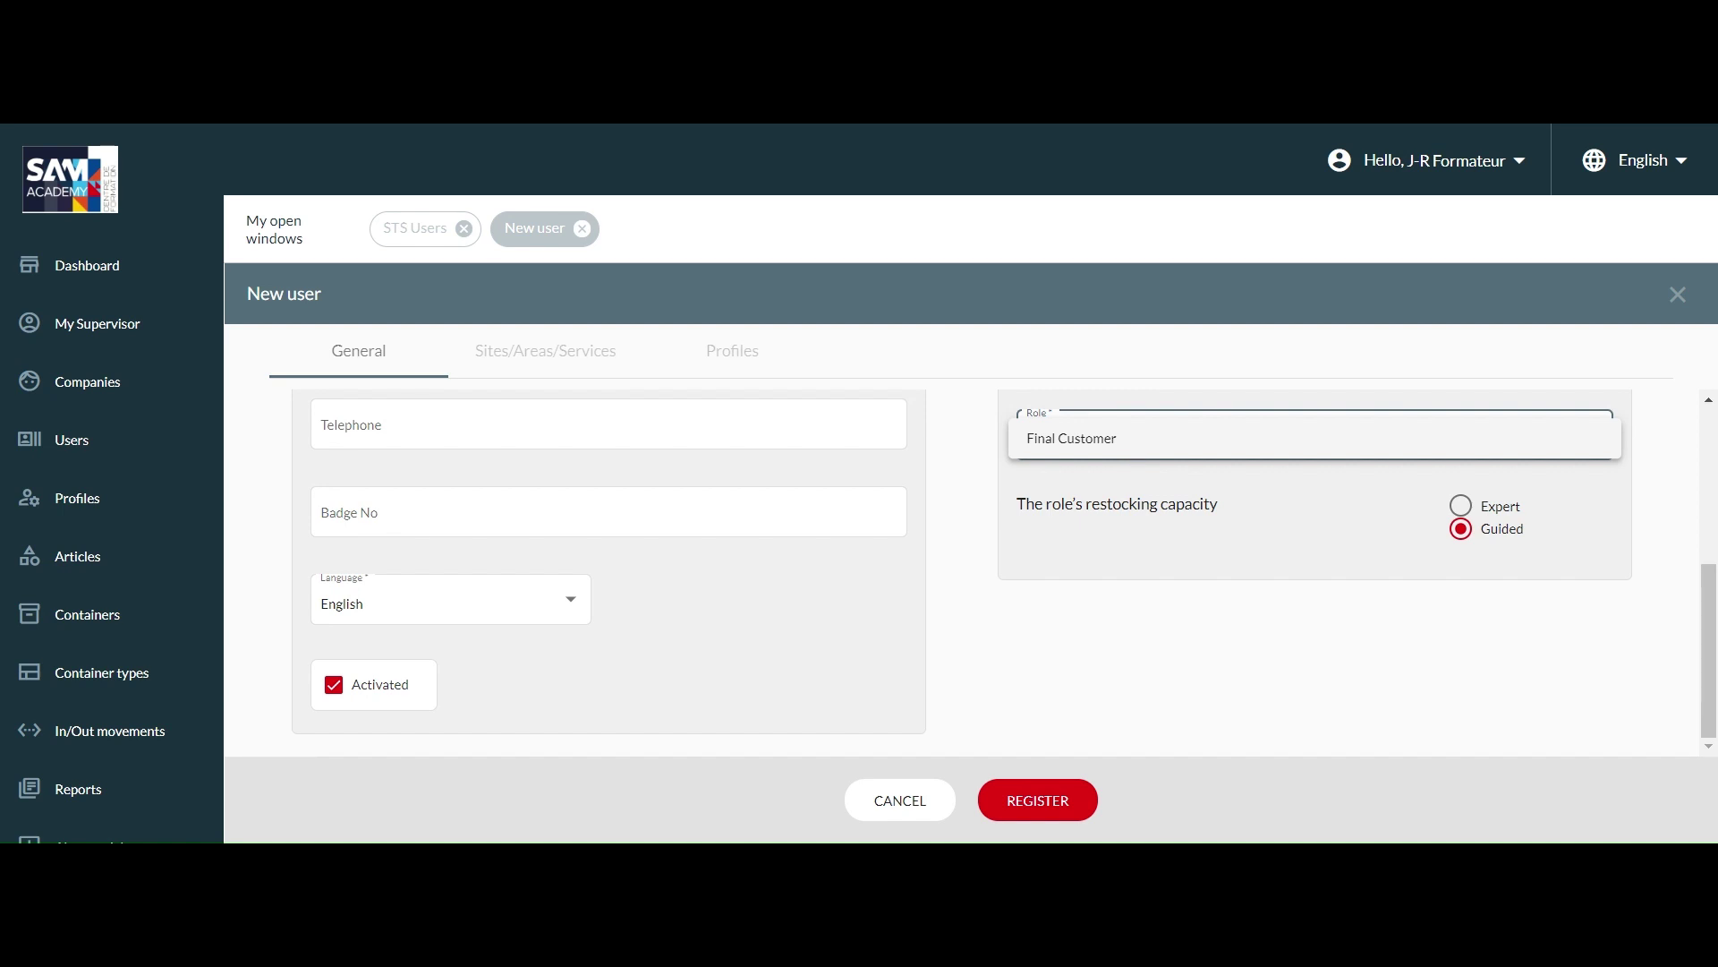
click(1132, 447)
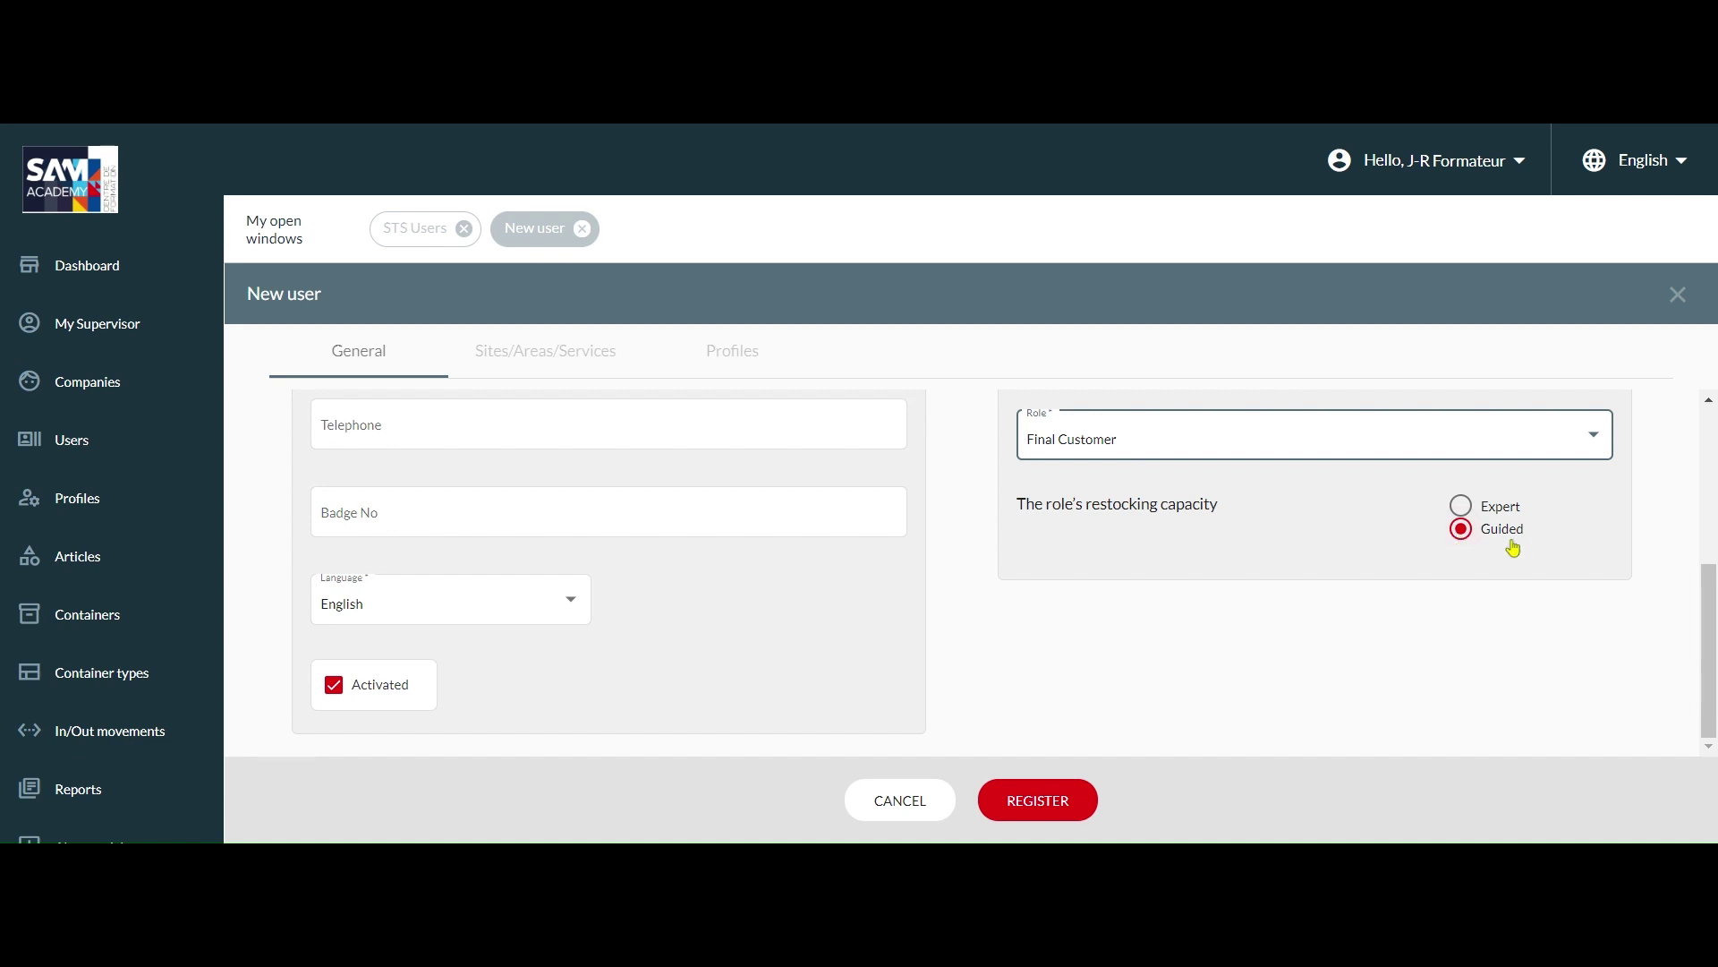
Set the role's restocking capacity to Expert and register the new user.
click(1461, 506)
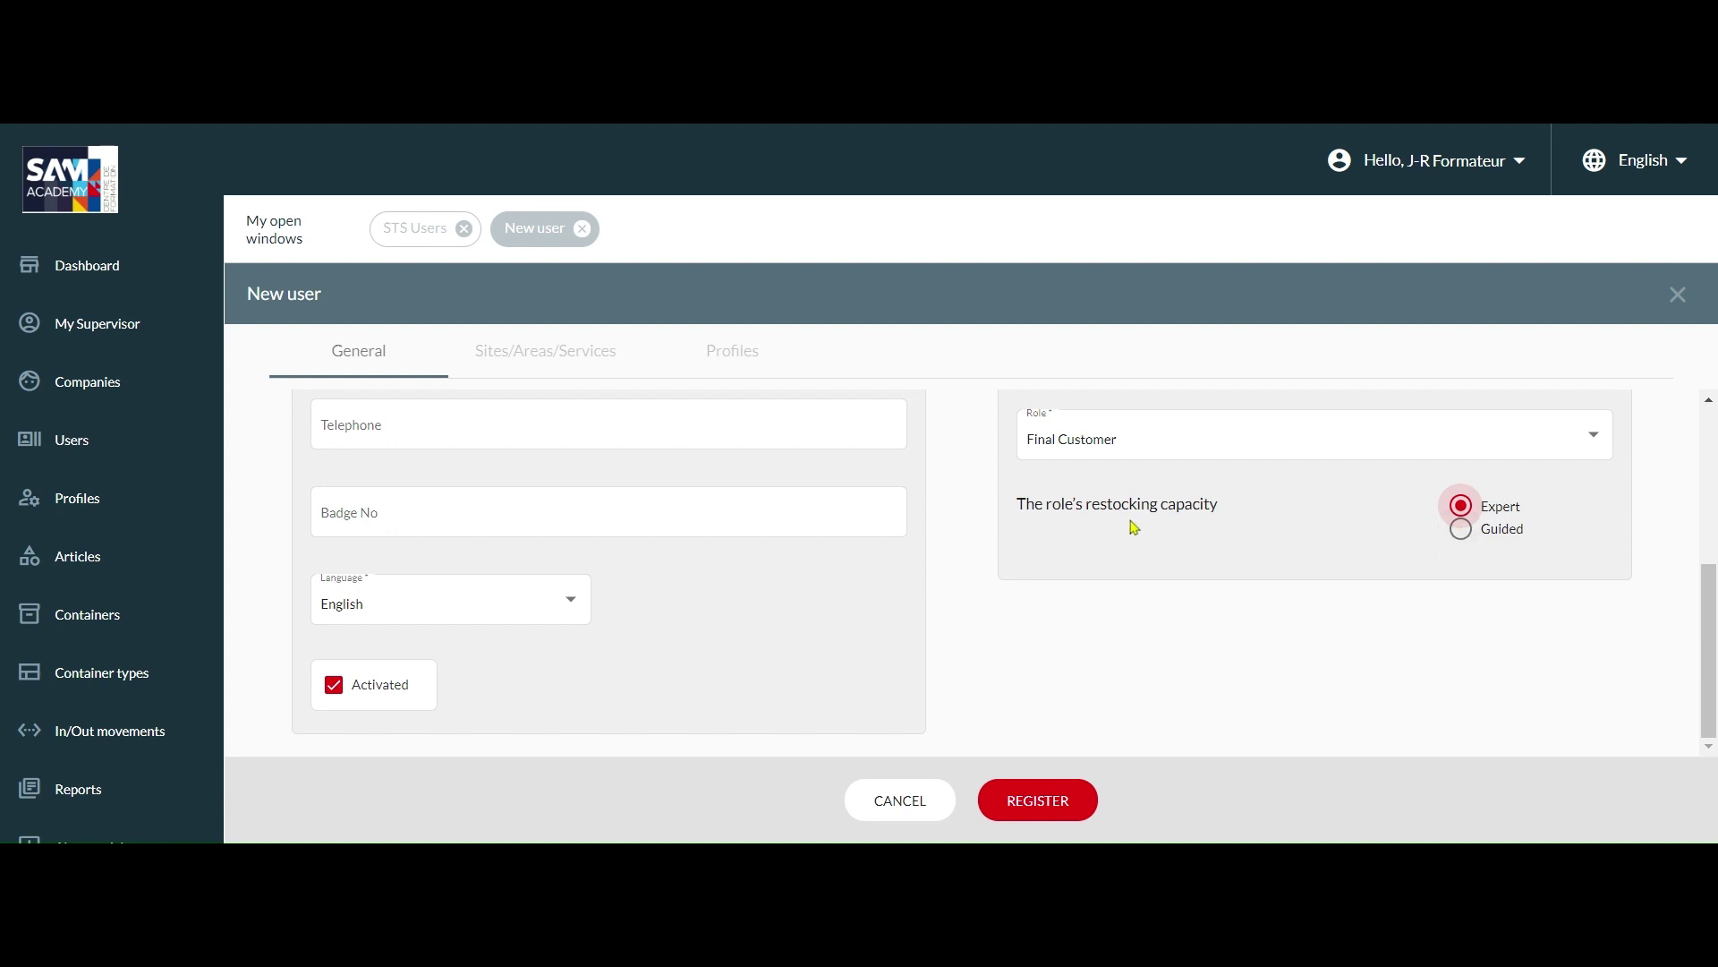
click(1461, 530)
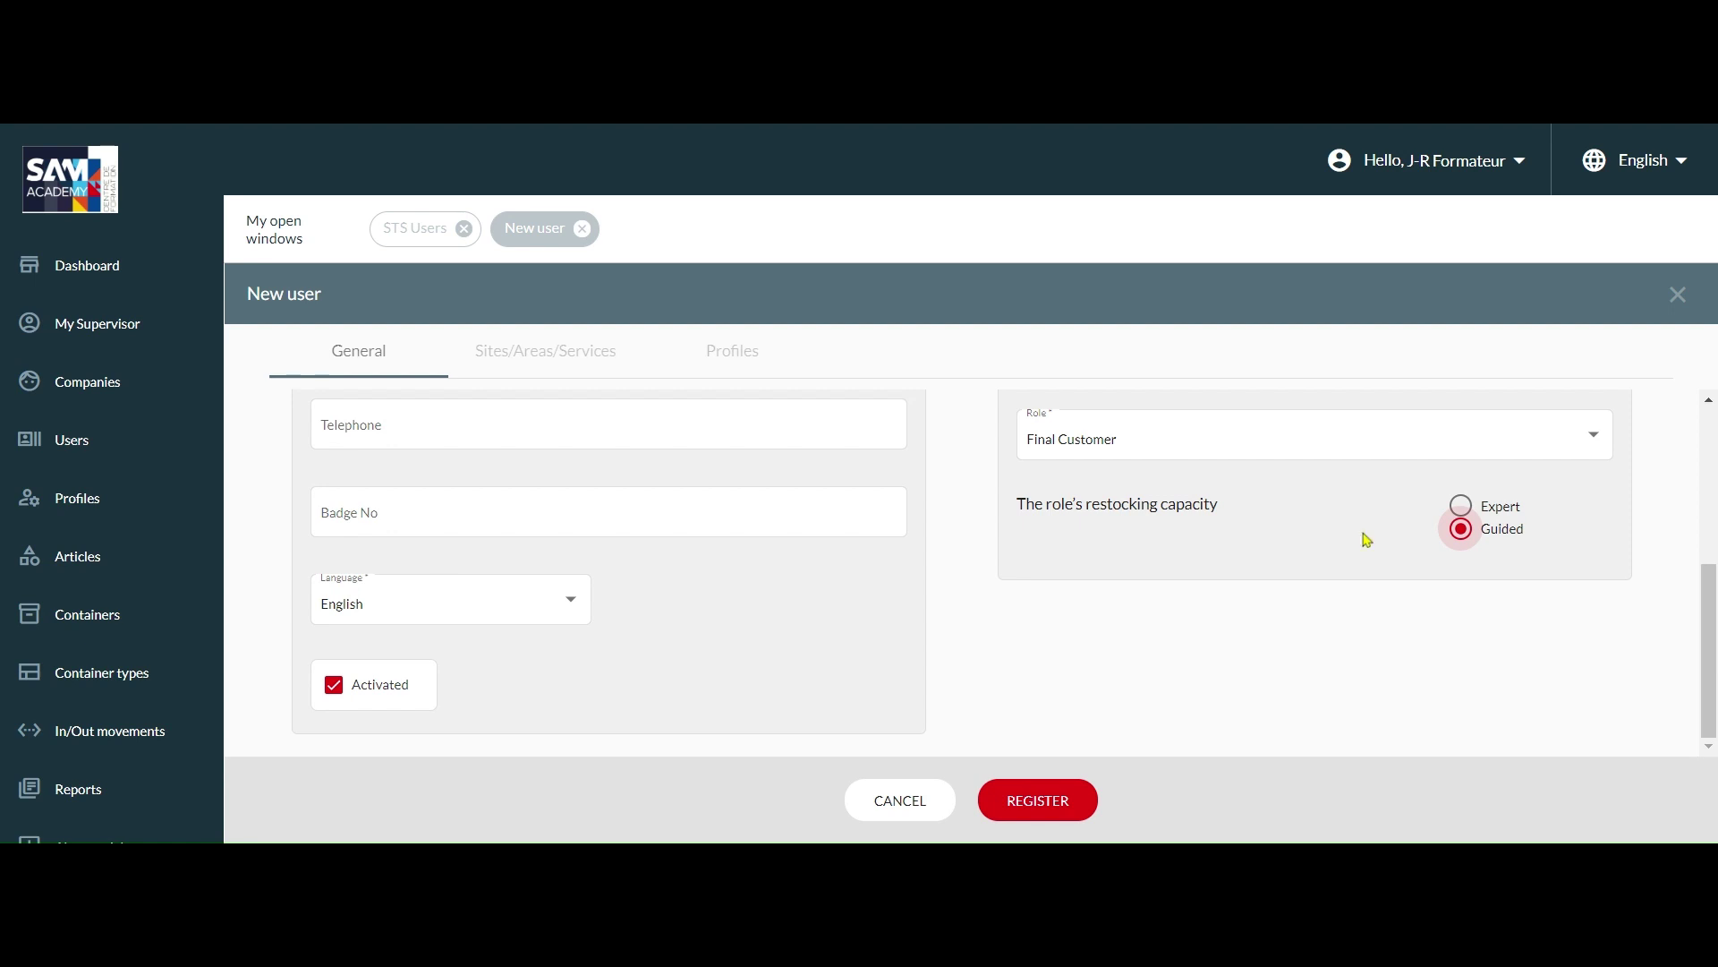
click(1460, 507)
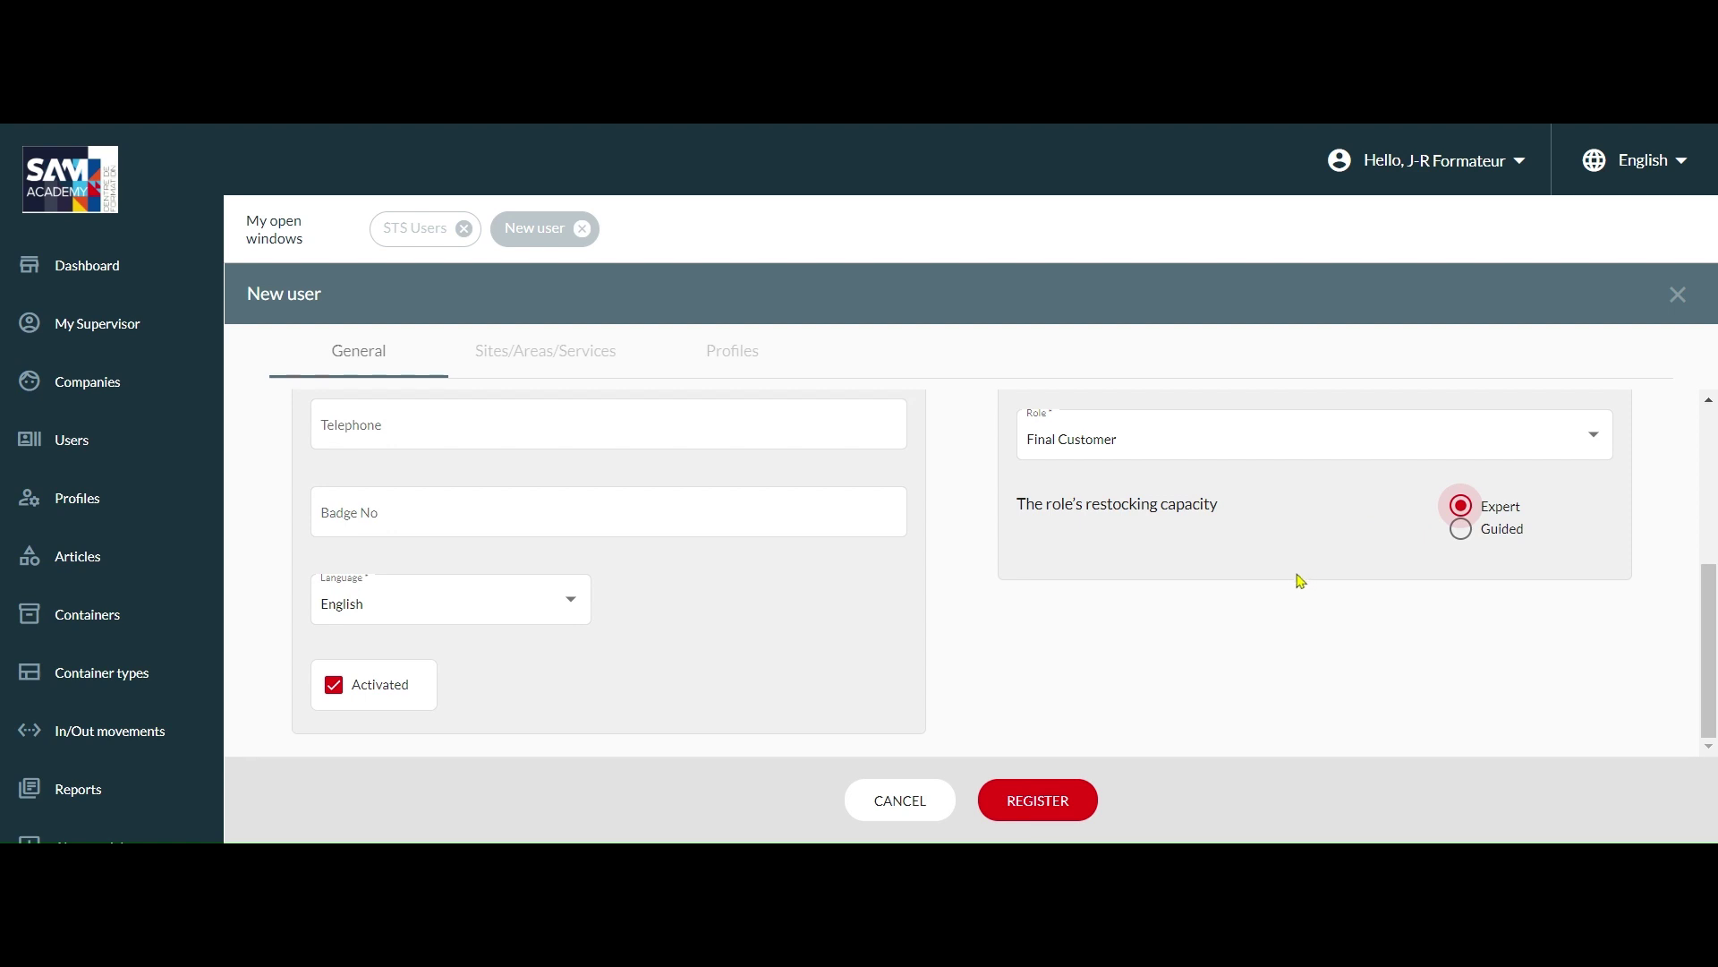
scroll(1288, 577, up, 5)
click(1043, 807)
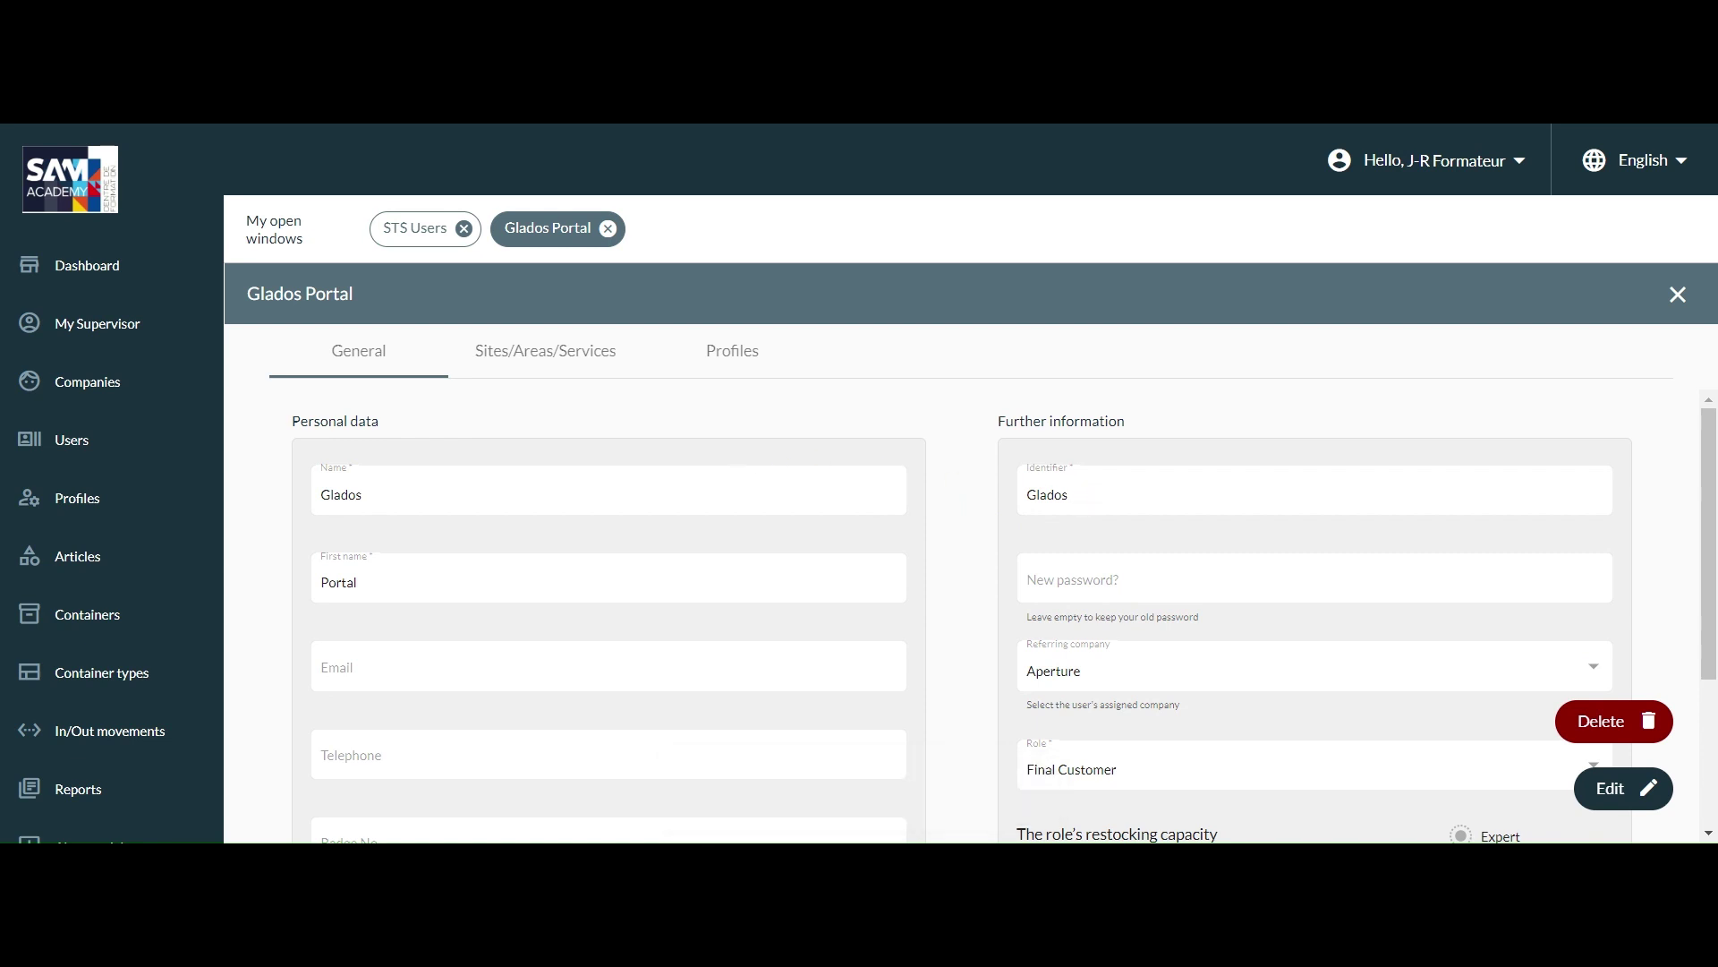
Examine the registered user's identifier, new password, referring company and role fields.
double_click(1052, 494)
click(1157, 584)
scroll(1104, 517, down, 1)
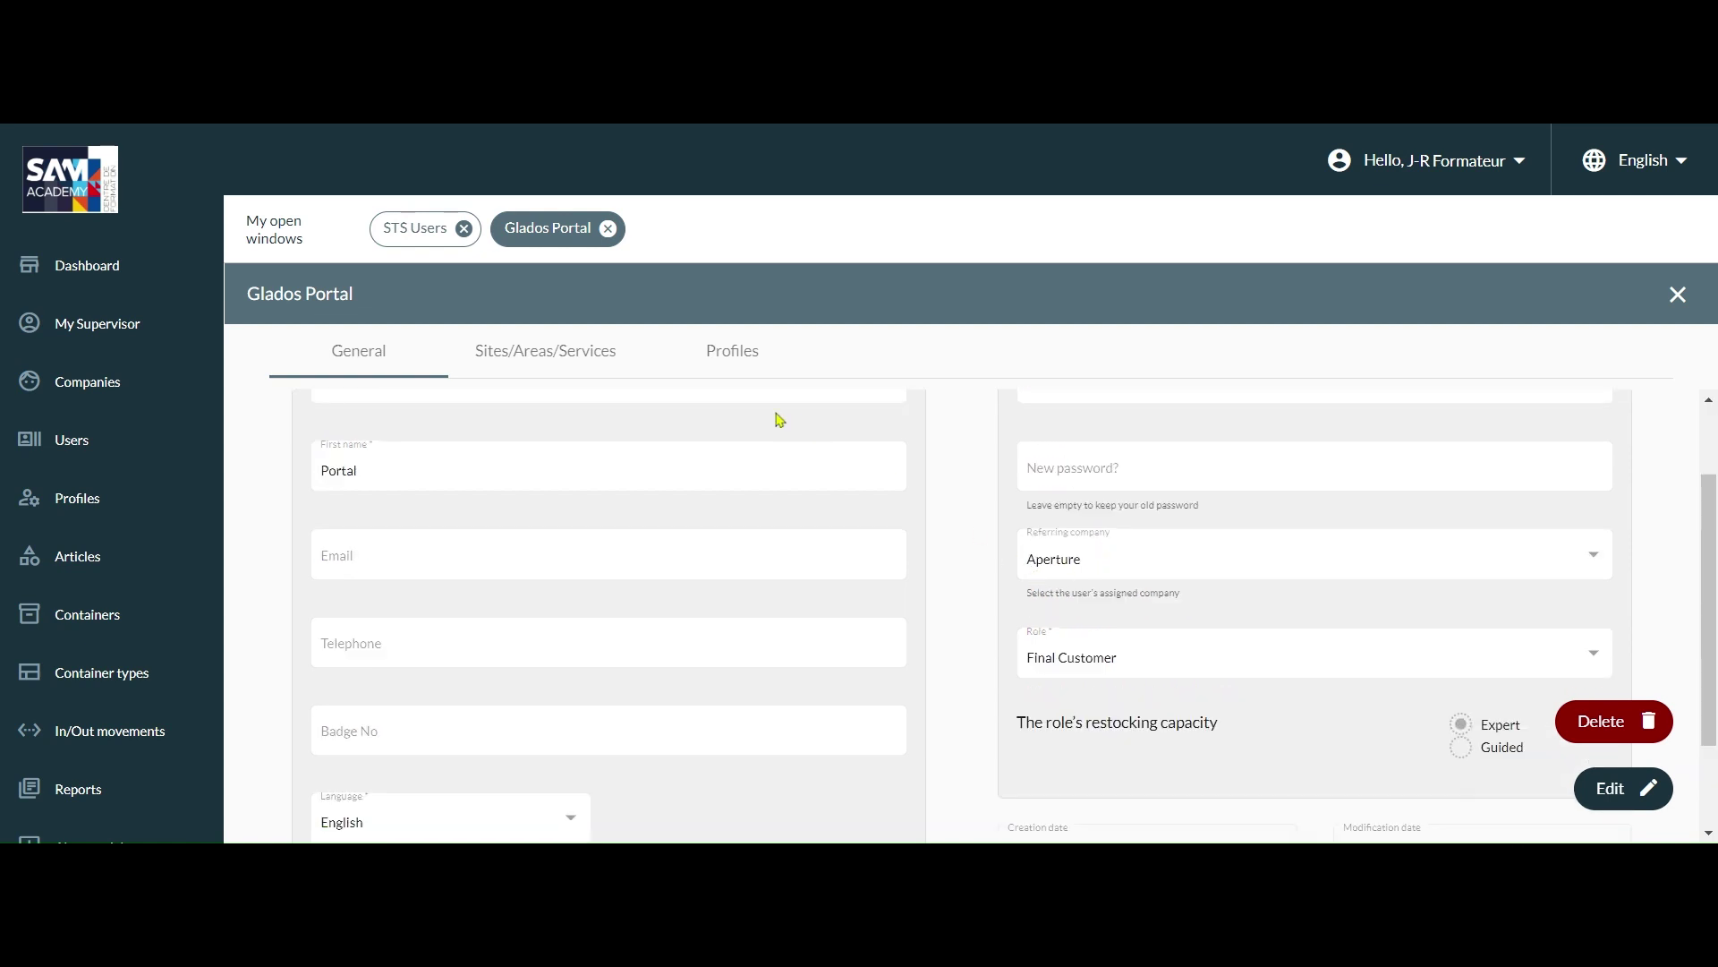
scroll(1271, 631, up, 1)
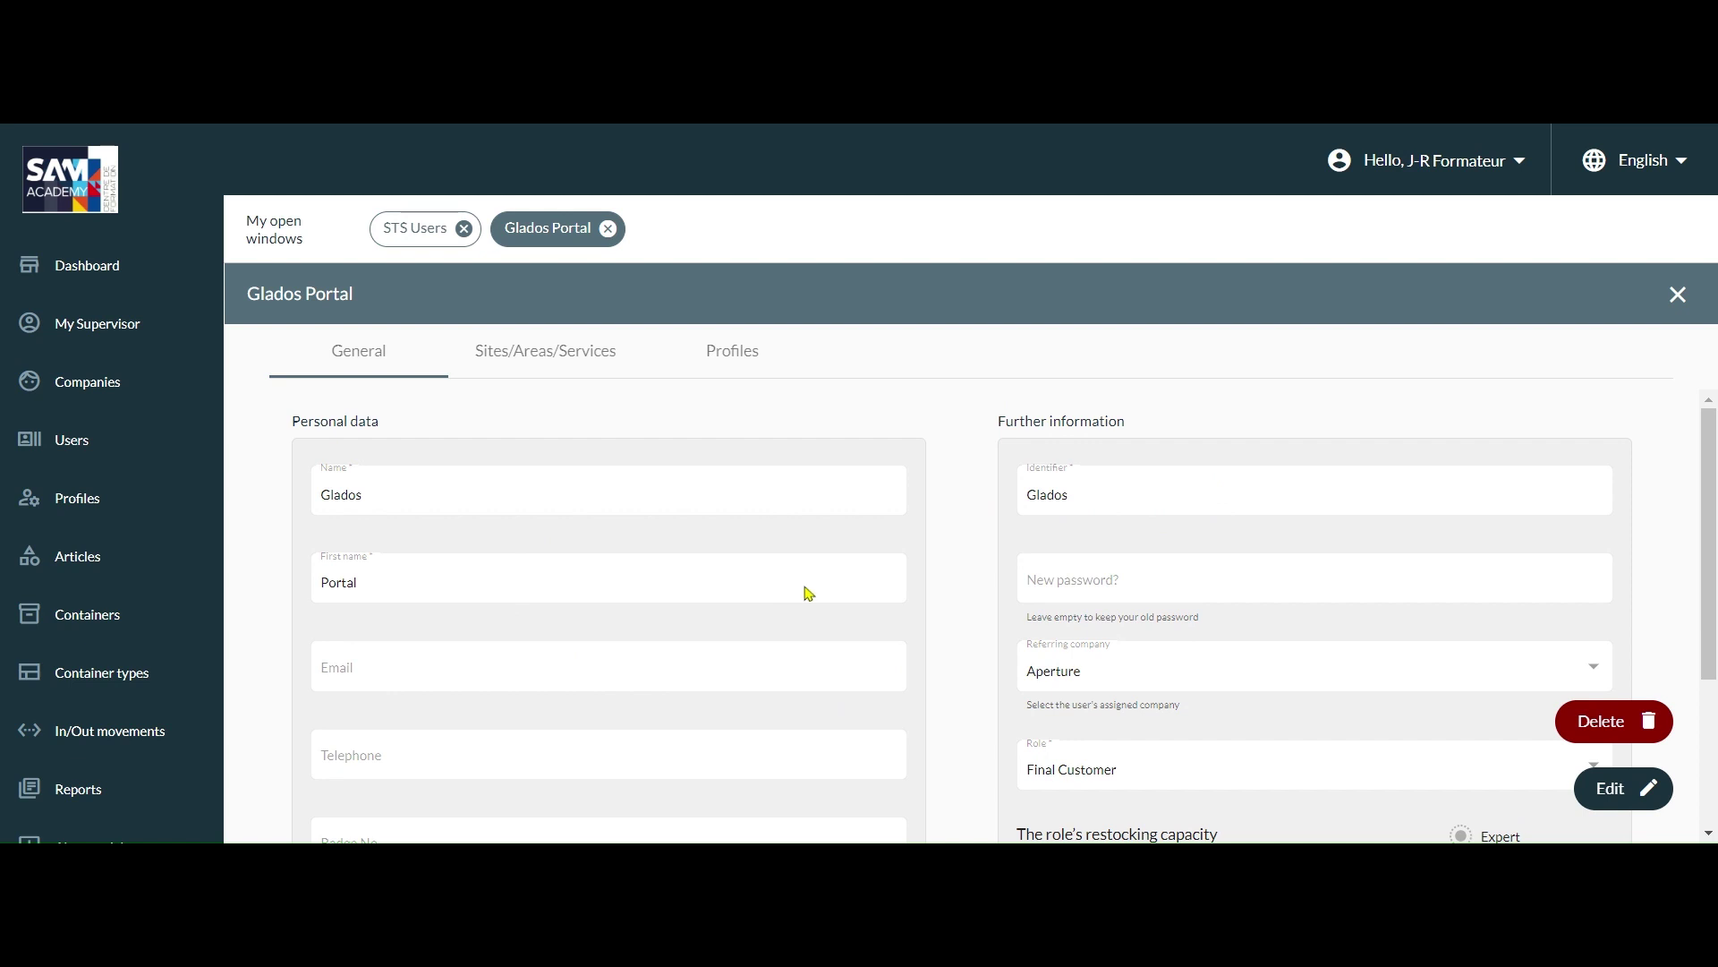
Open the logged-in account's own record for editing, look through its fields, and cancel without saving.
click(1466, 171)
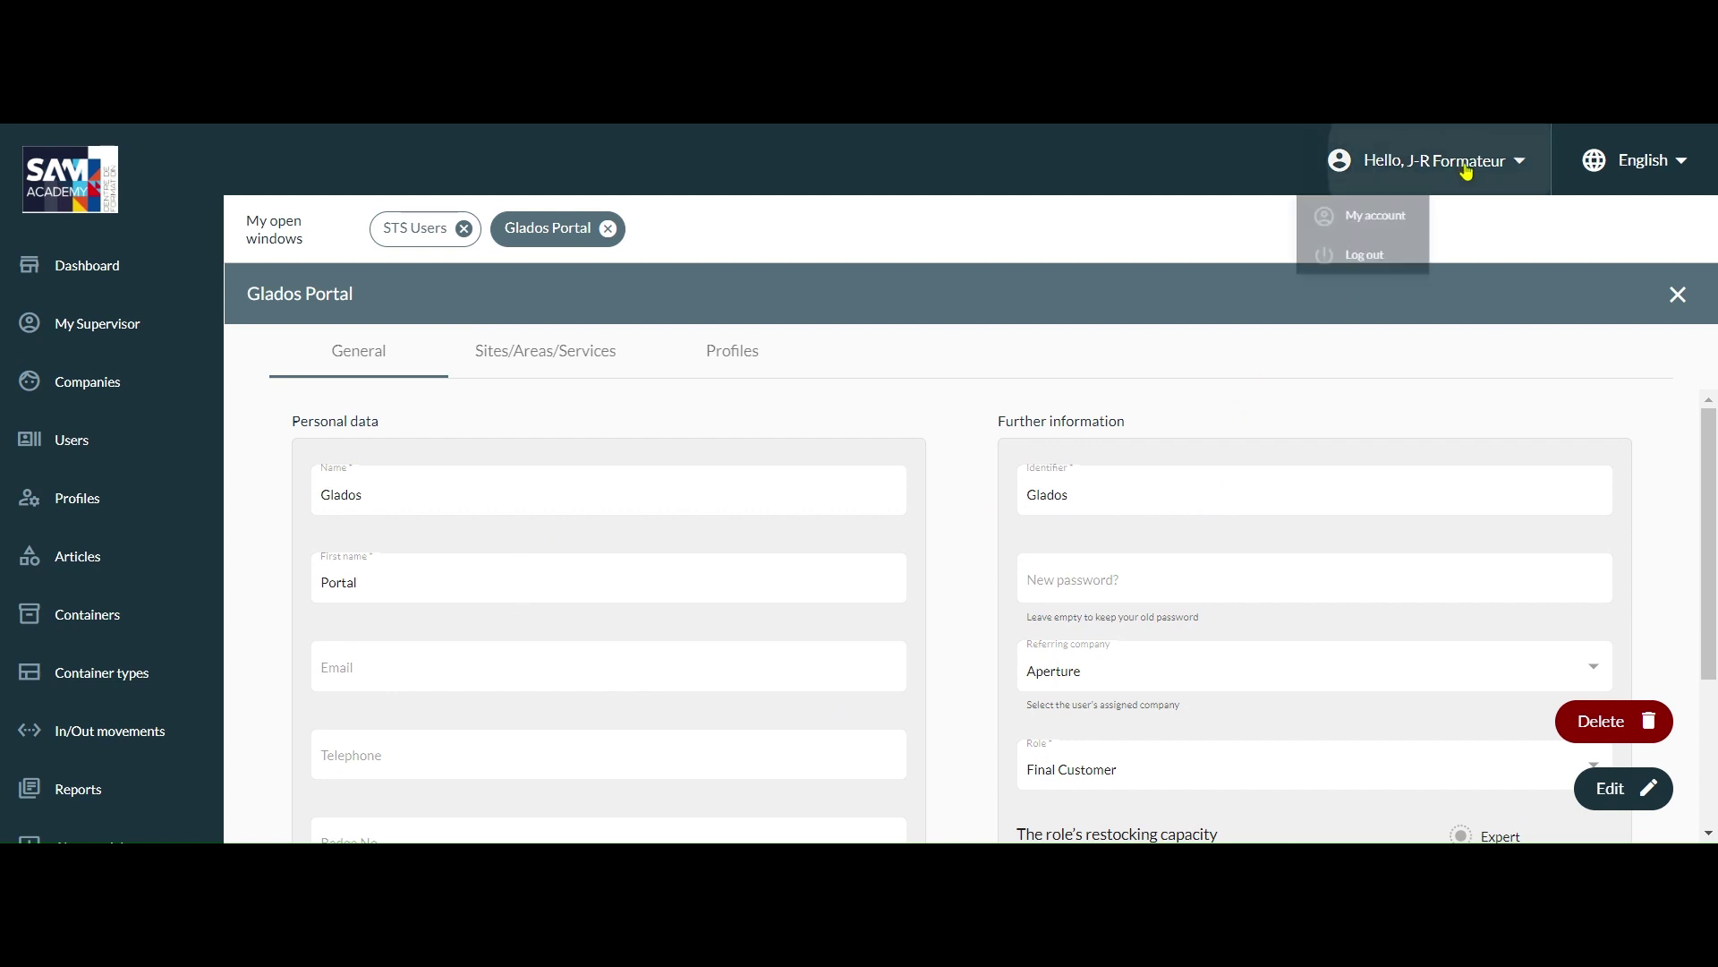
click(1380, 218)
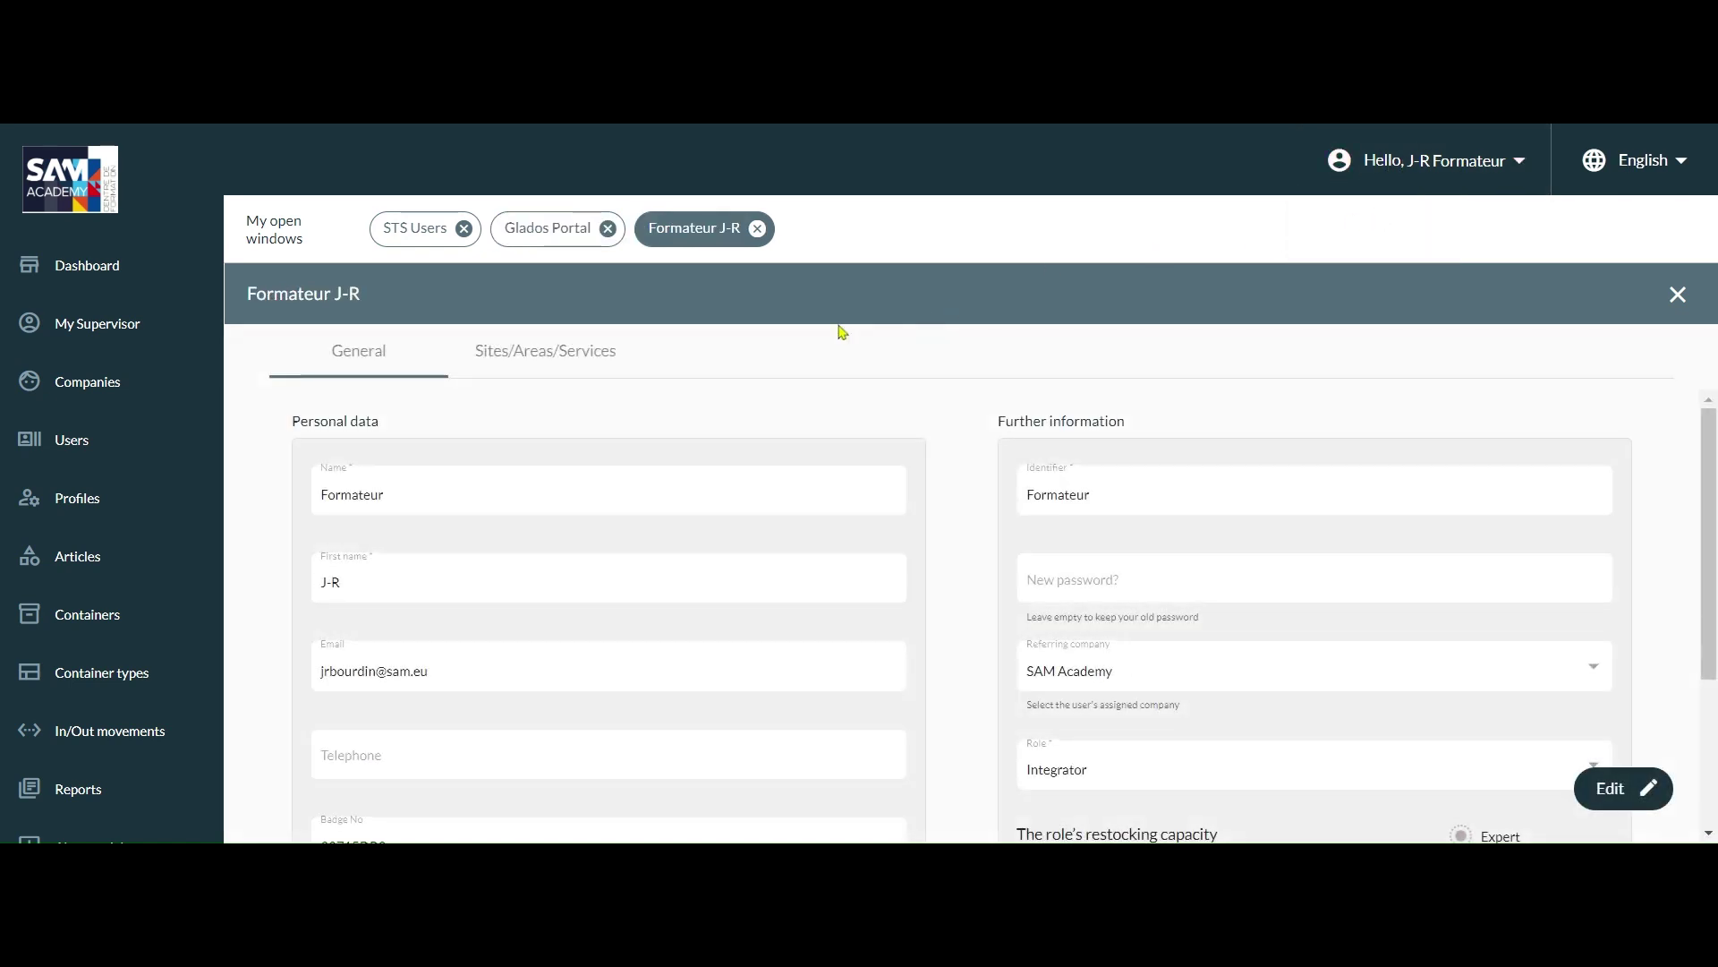
click(1636, 797)
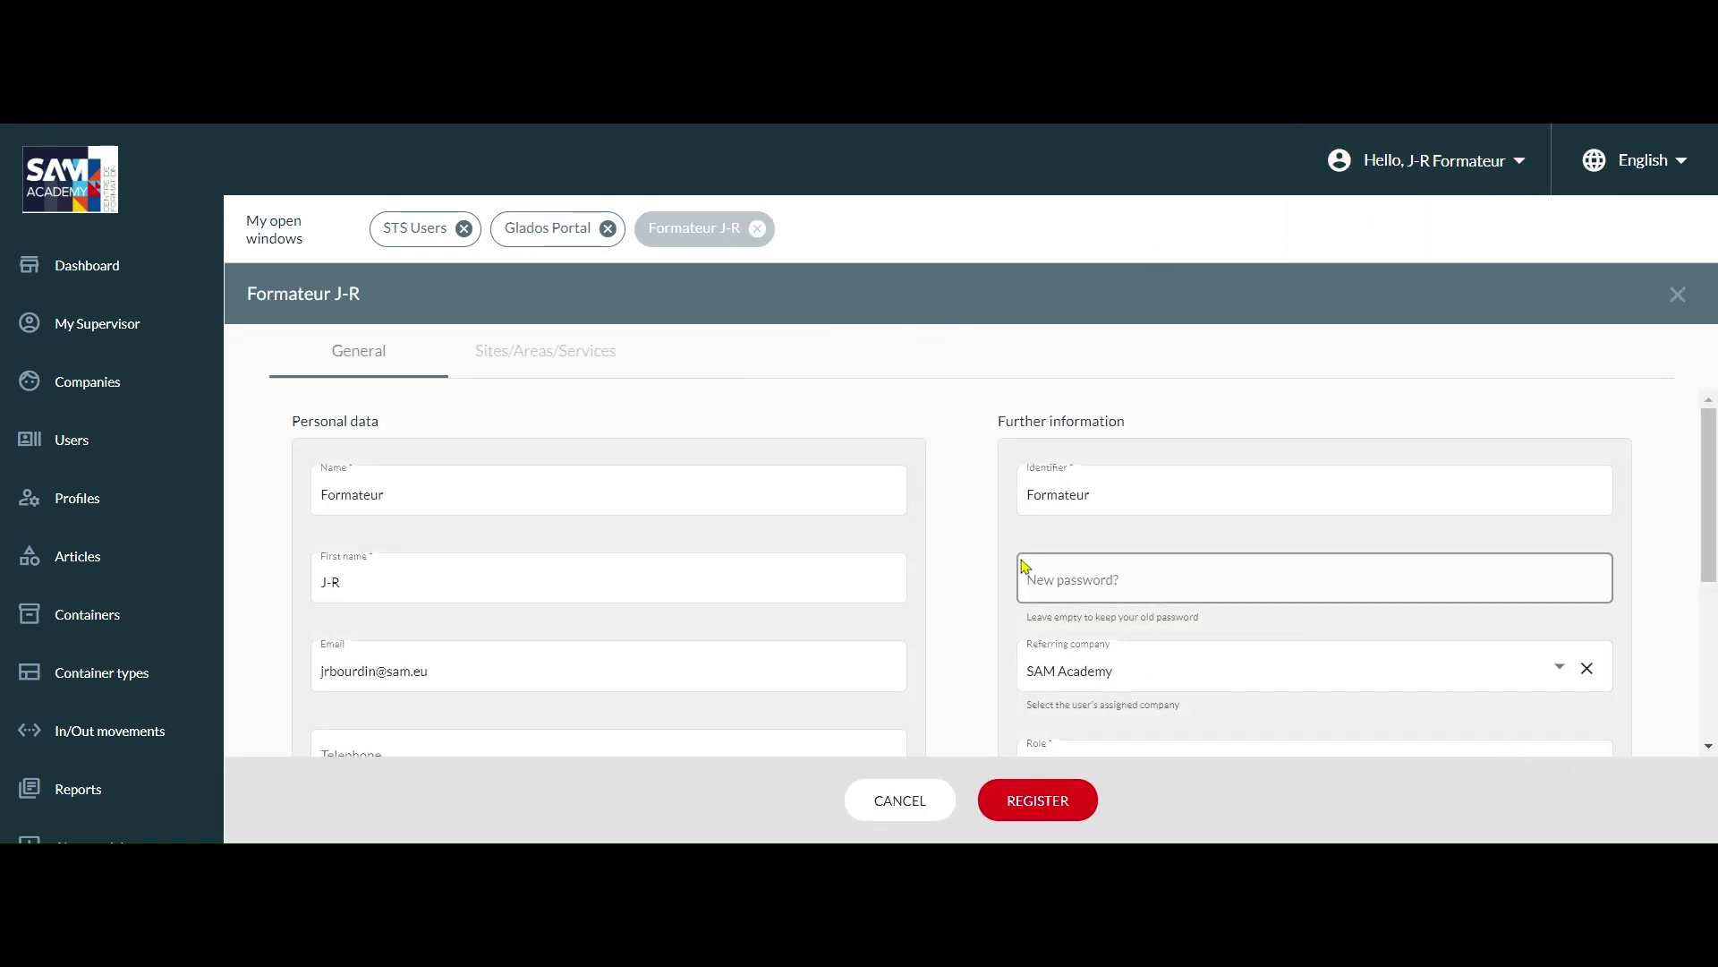
scroll(742, 546, down, 3)
scroll(1110, 528, up, 3)
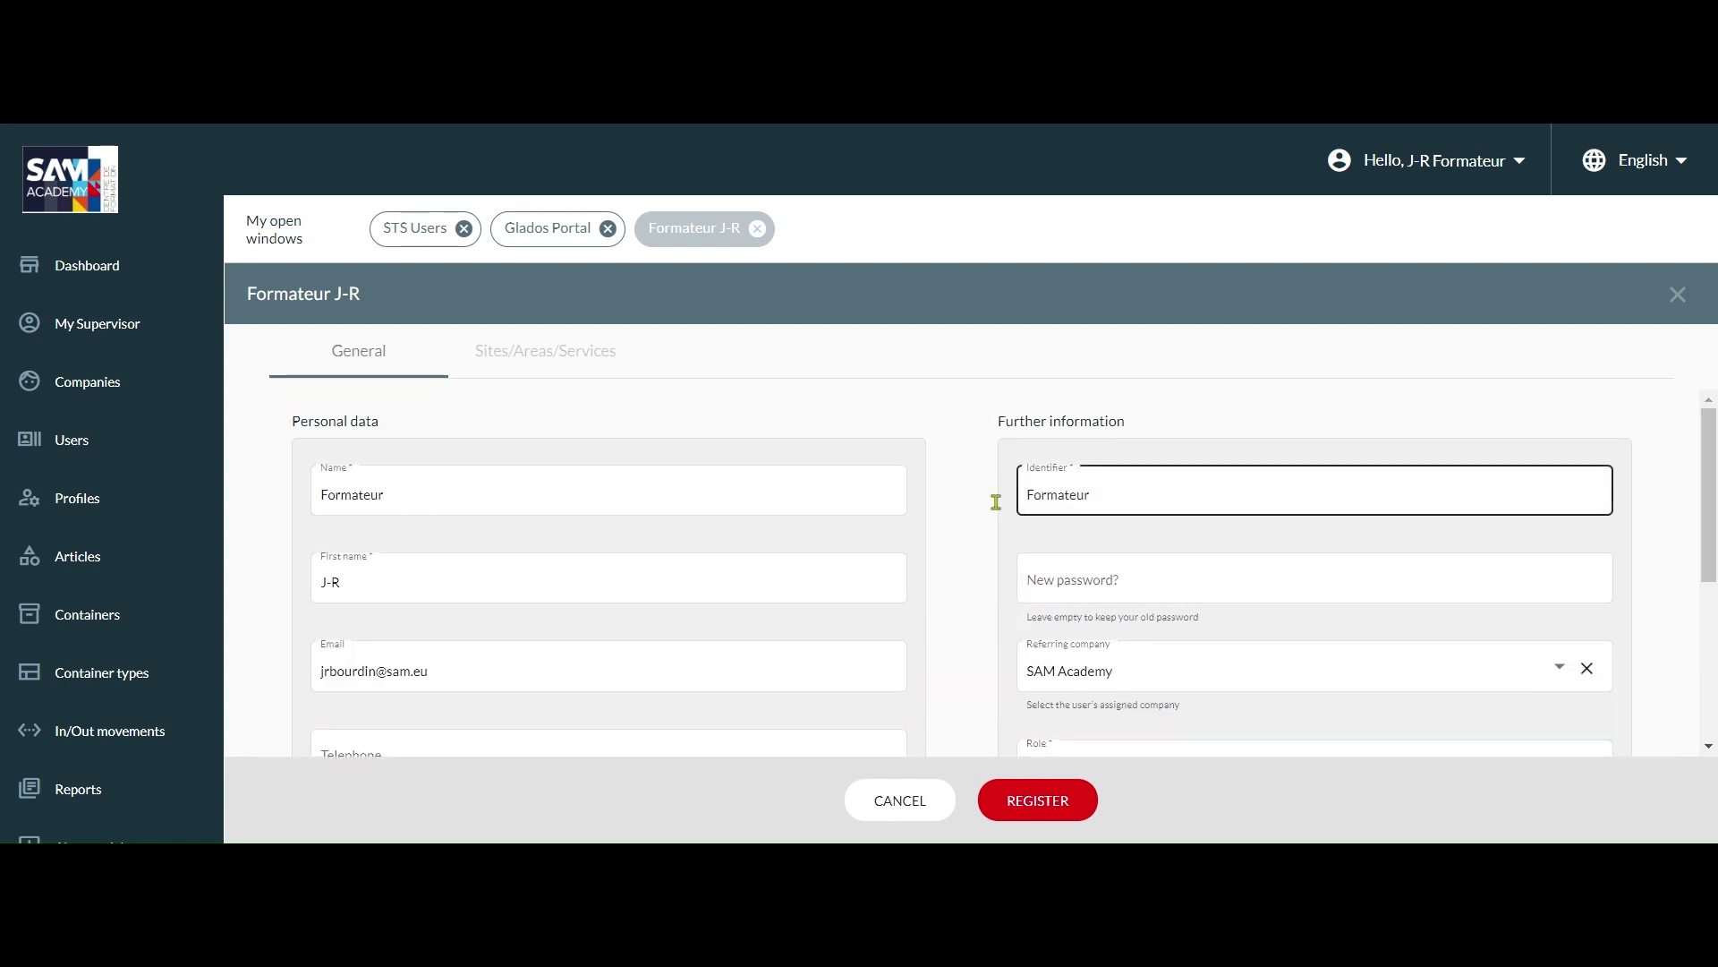
click(884, 806)
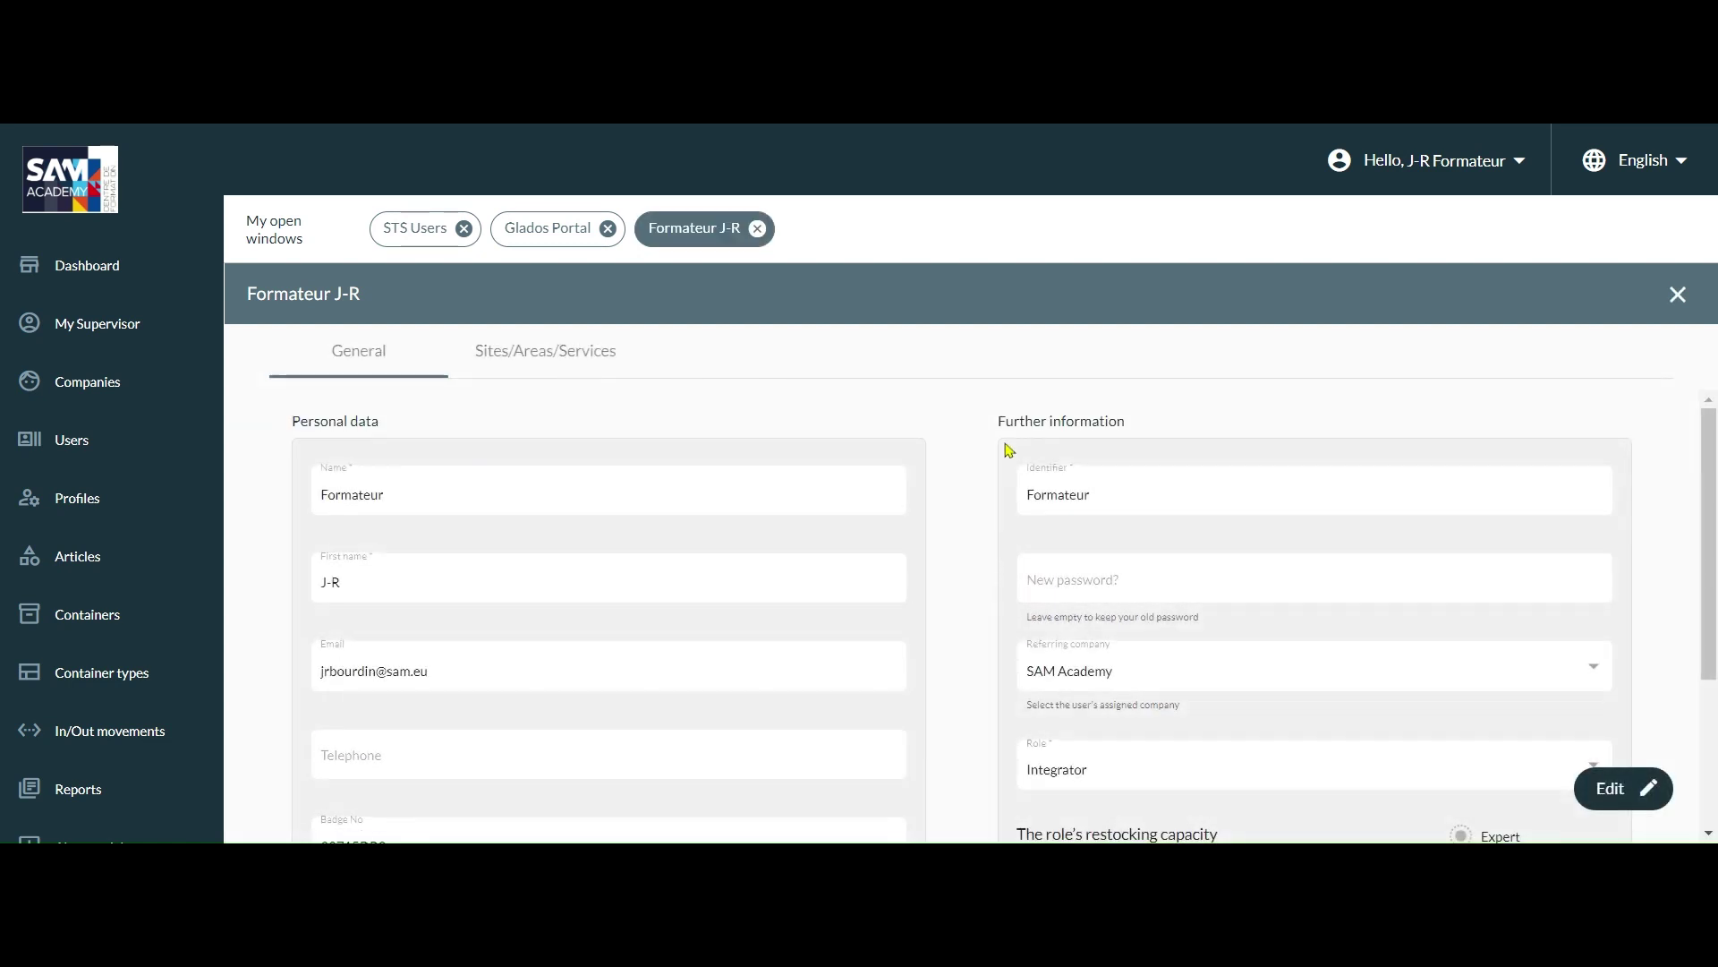
Start another new STS user with the placeholder name fnn, first name fgnfgn and language French.
click(582, 238)
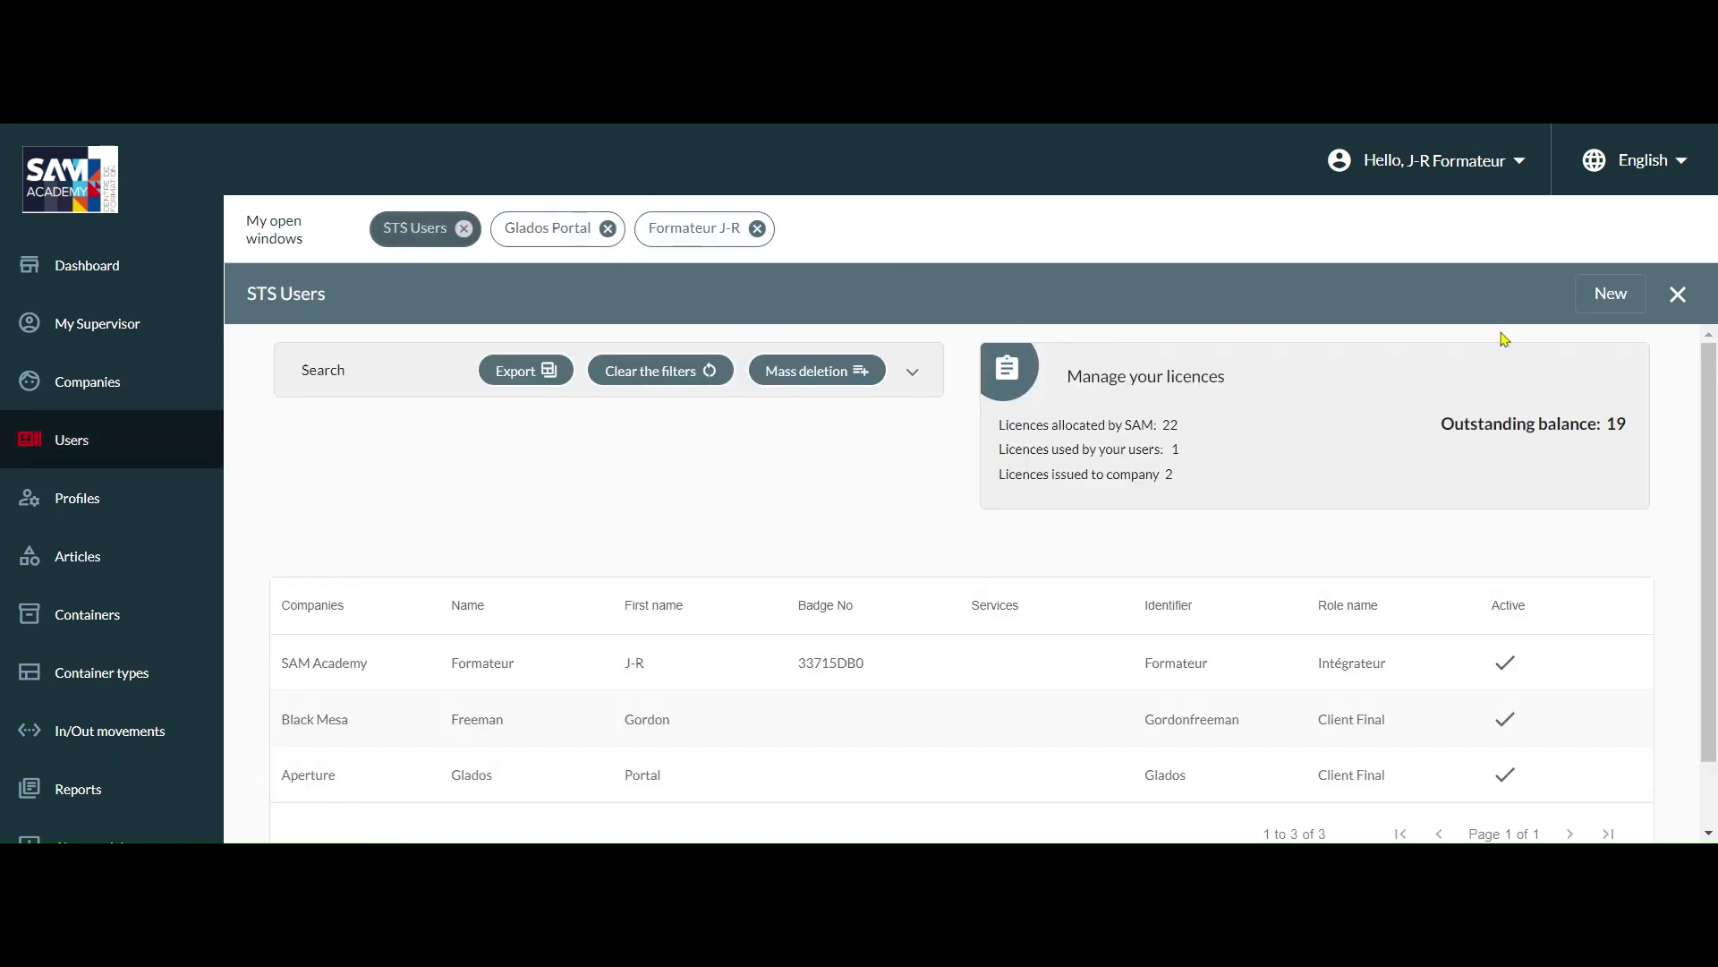
click(1602, 301)
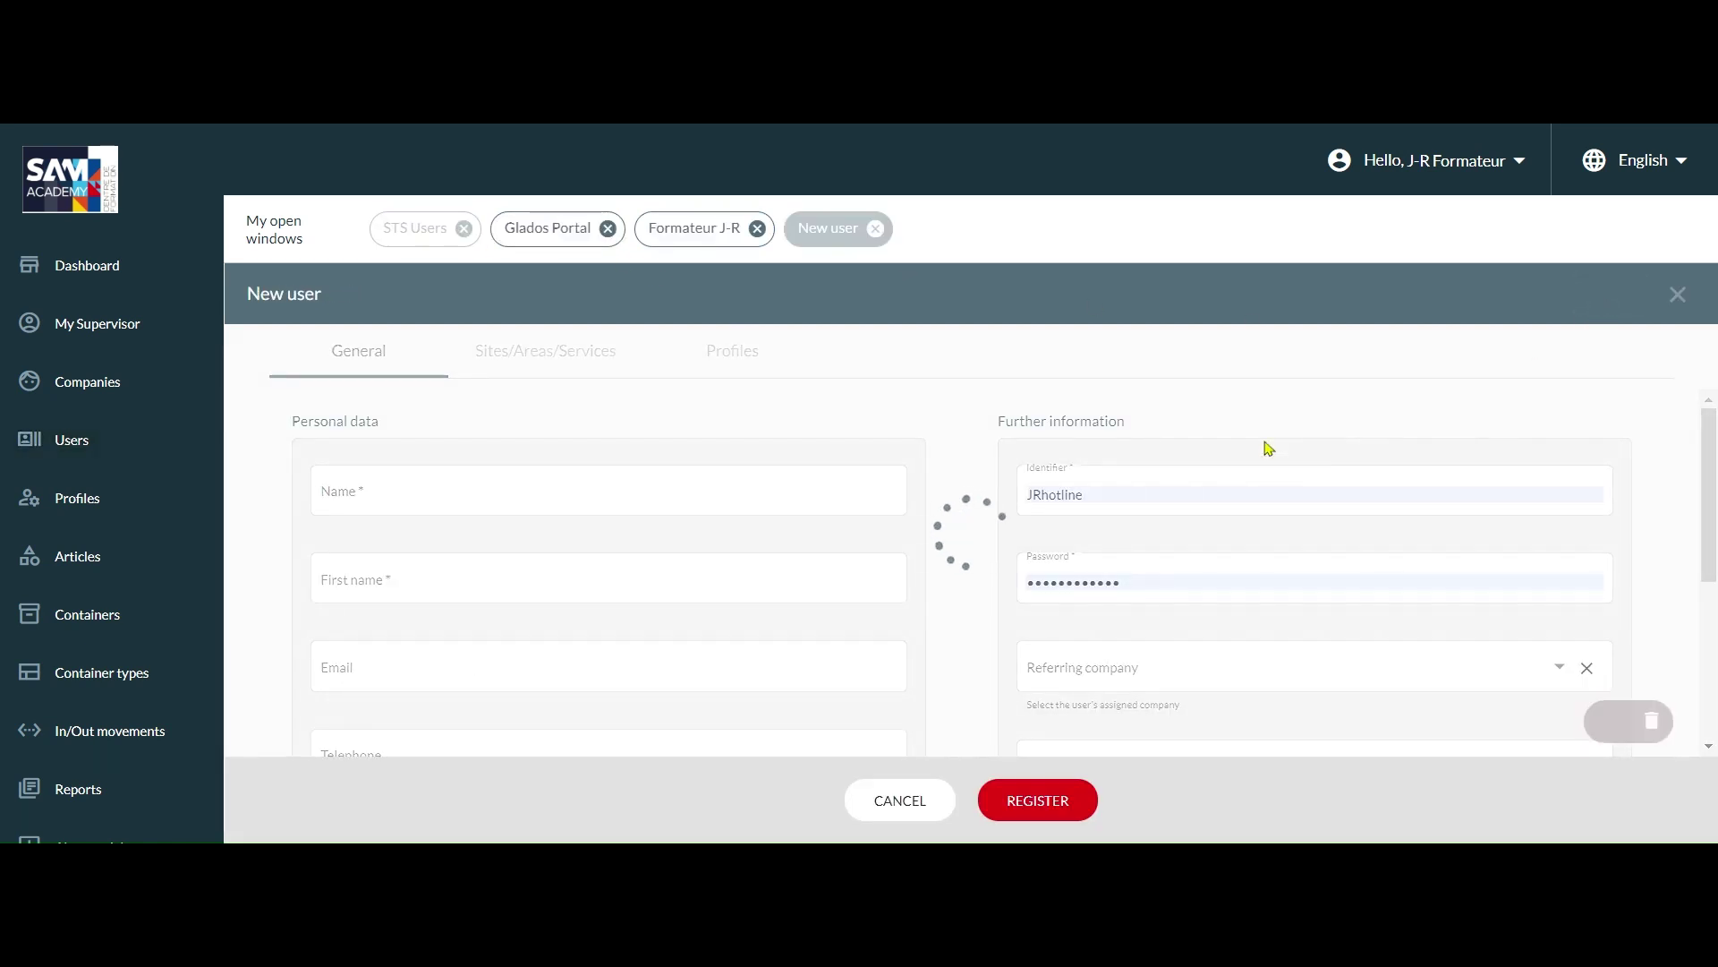
click(710, 487)
text(fnn)
click(592, 580)
text(fnnfn)
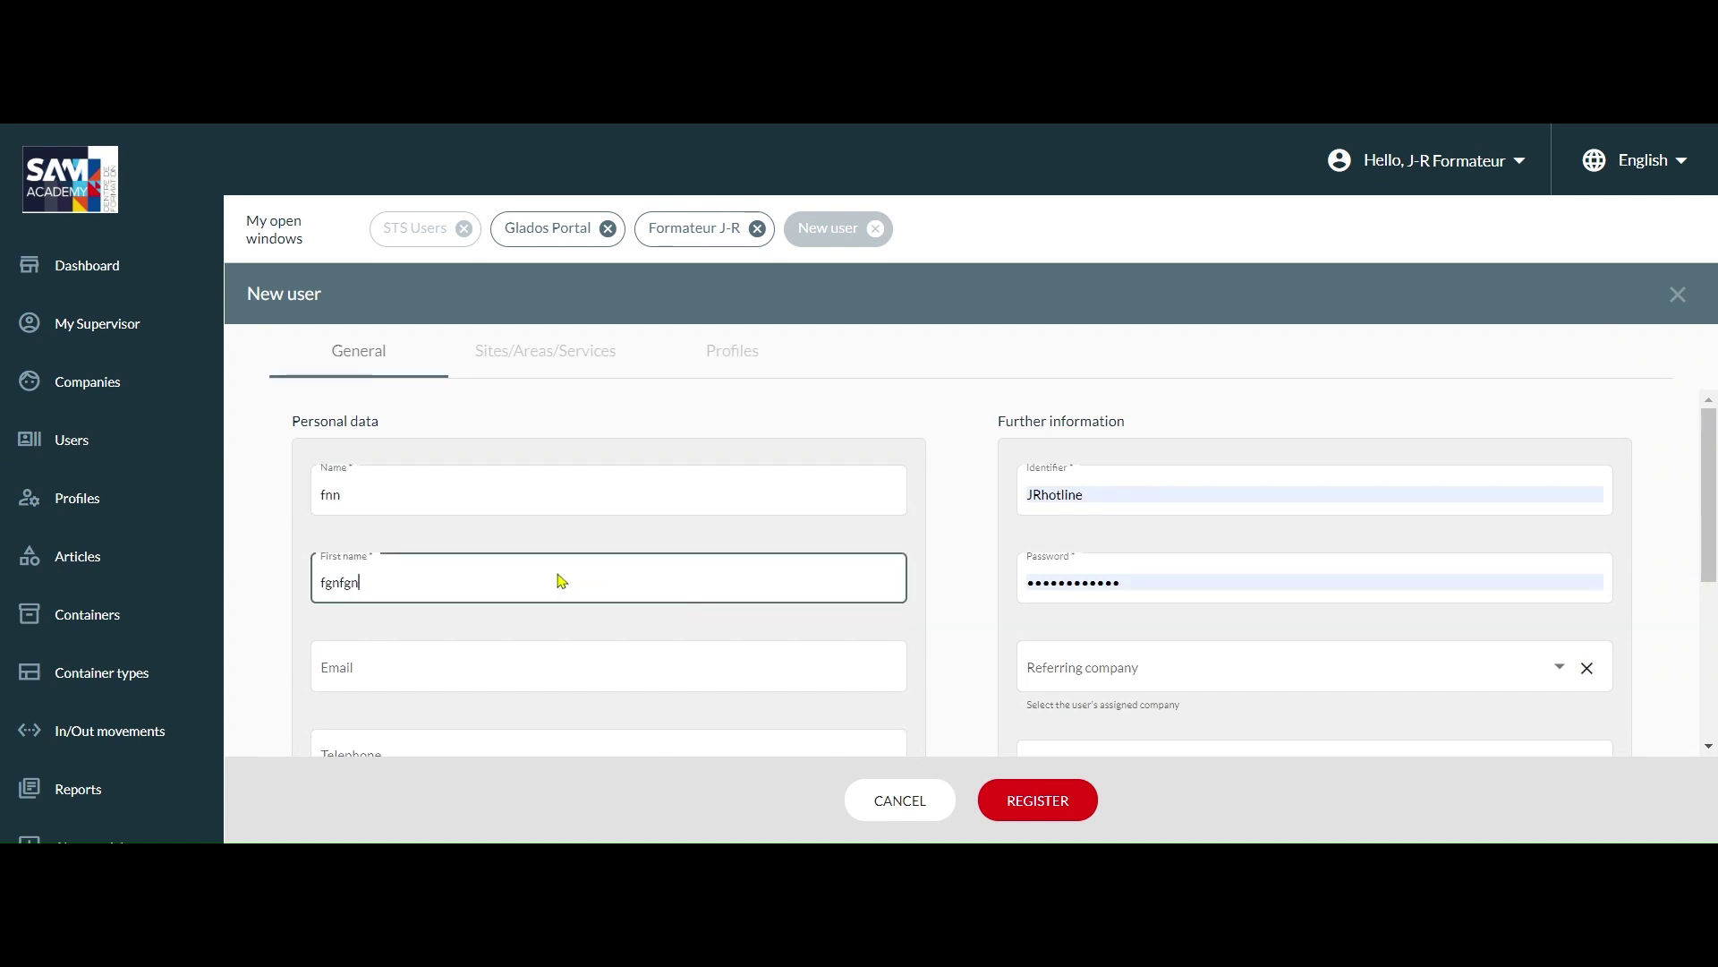
scroll(537, 602, down, 3)
click(429, 723)
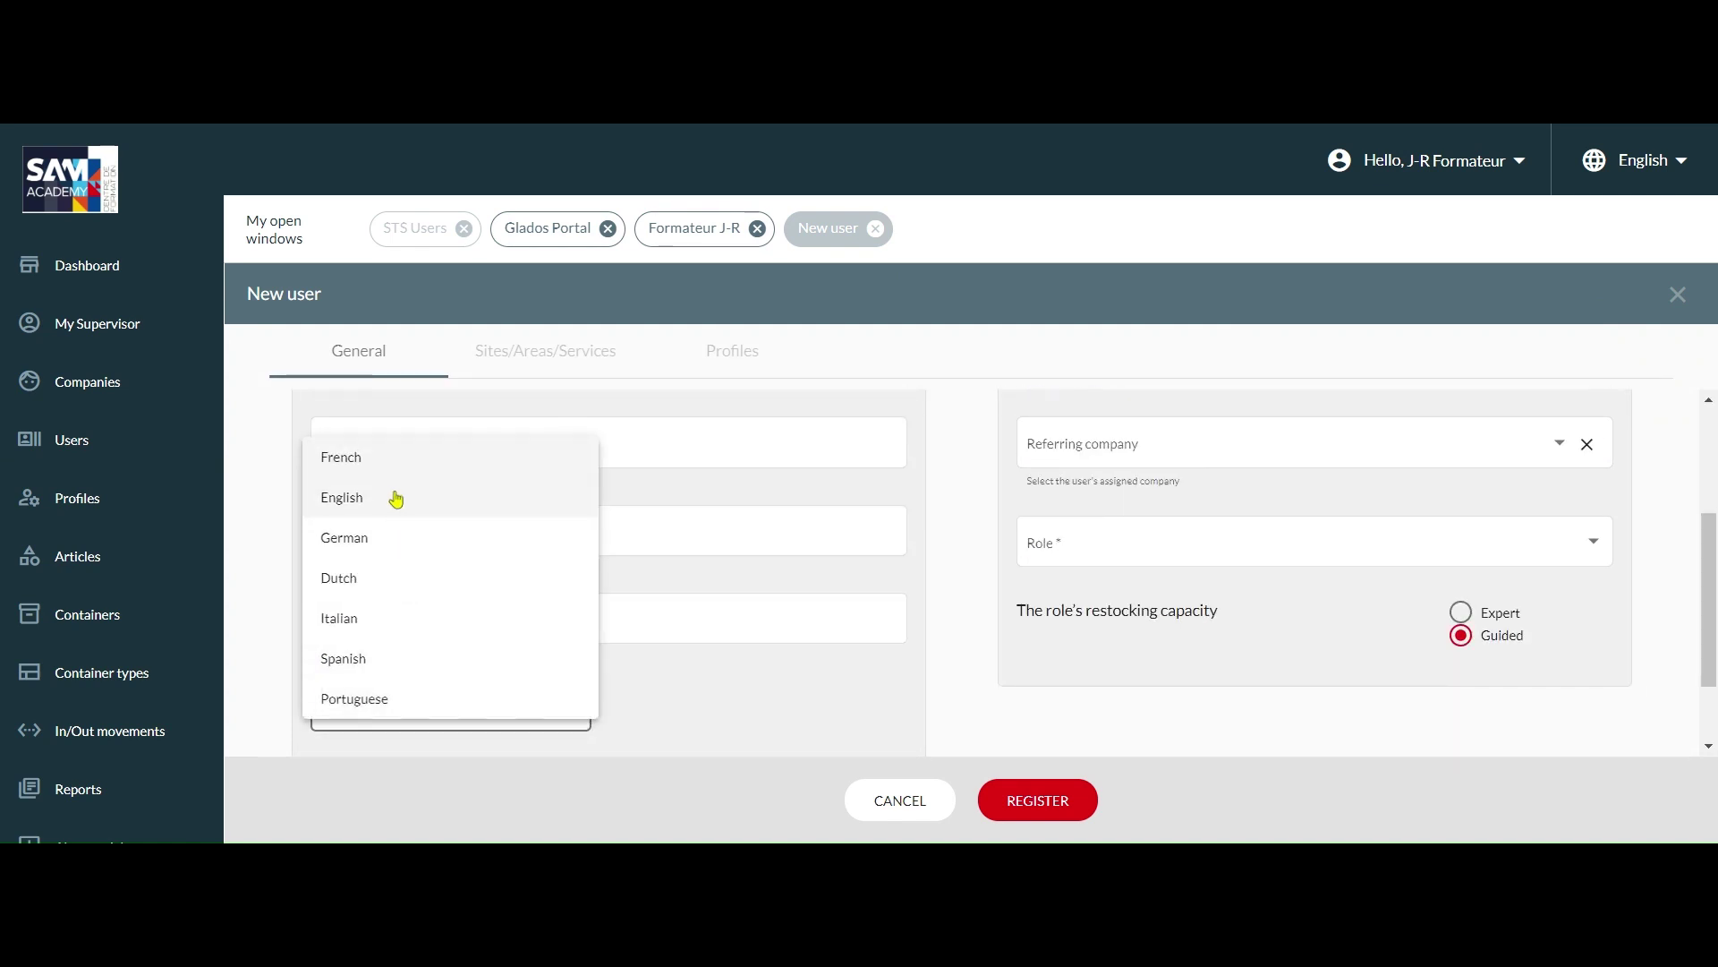
click(397, 461)
Assign the new user the referring company Aperture and the role Final Customer.
click(1138, 557)
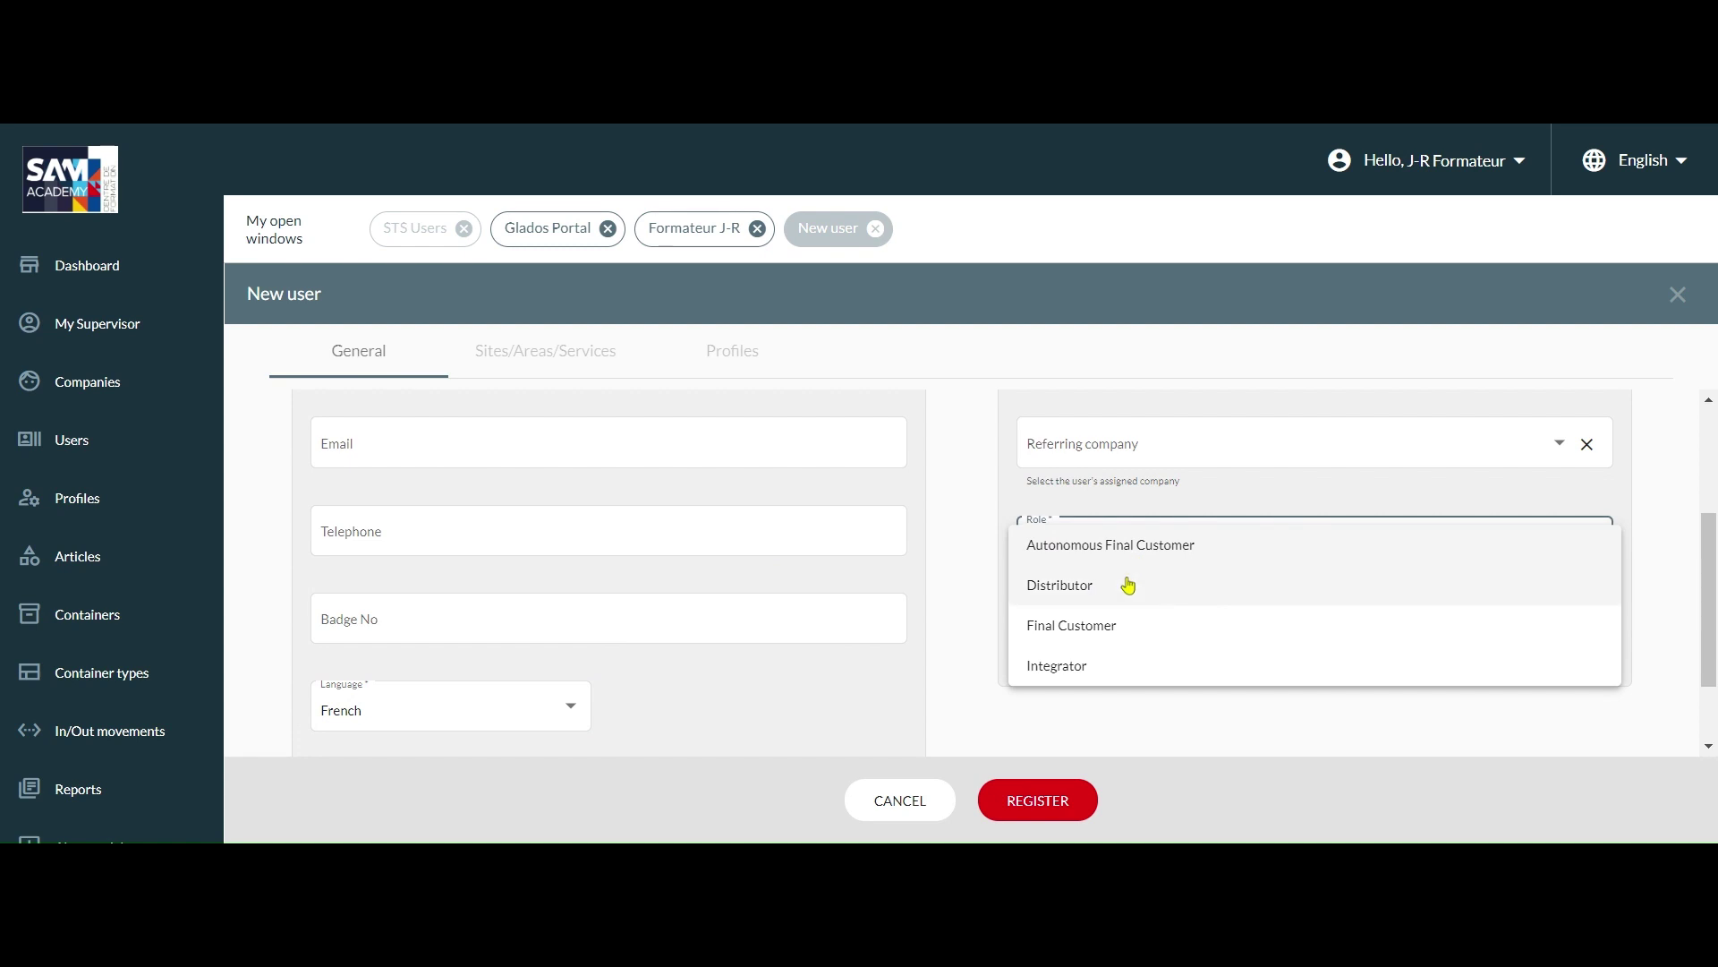
click(1126, 444)
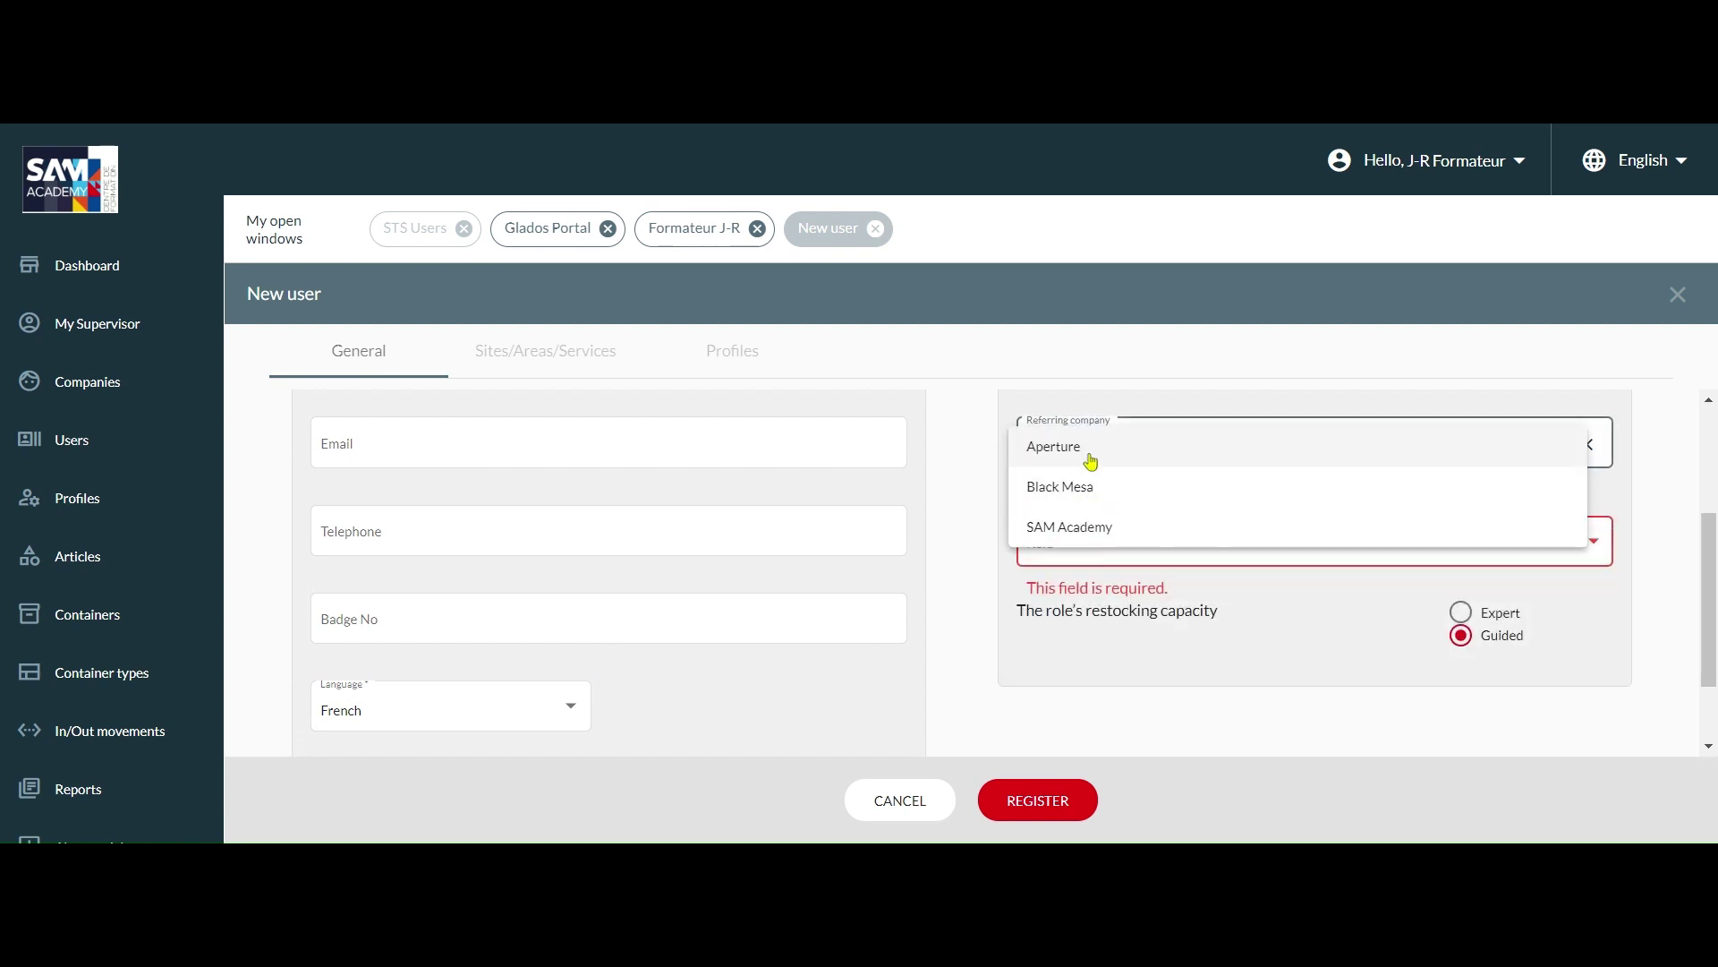
click(1090, 452)
click(1099, 544)
click(1092, 548)
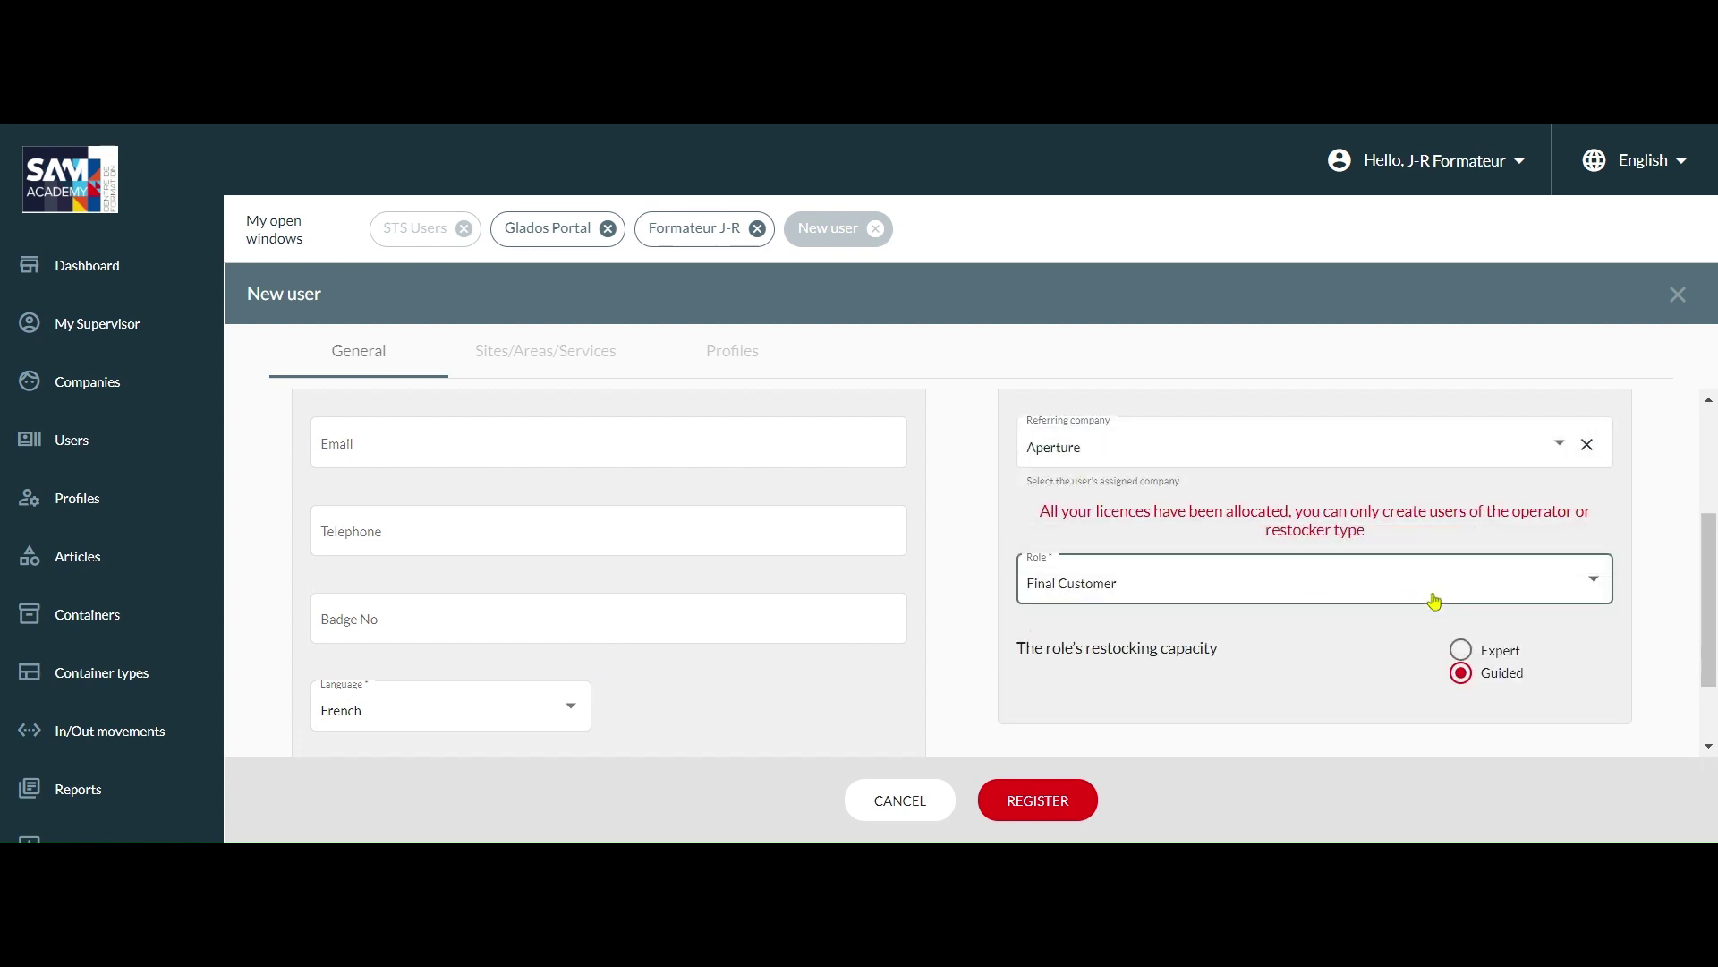
Review the licence notice between the referring company and role fields, and cancel the new user's creation.
scroll(1342, 614, up, 3)
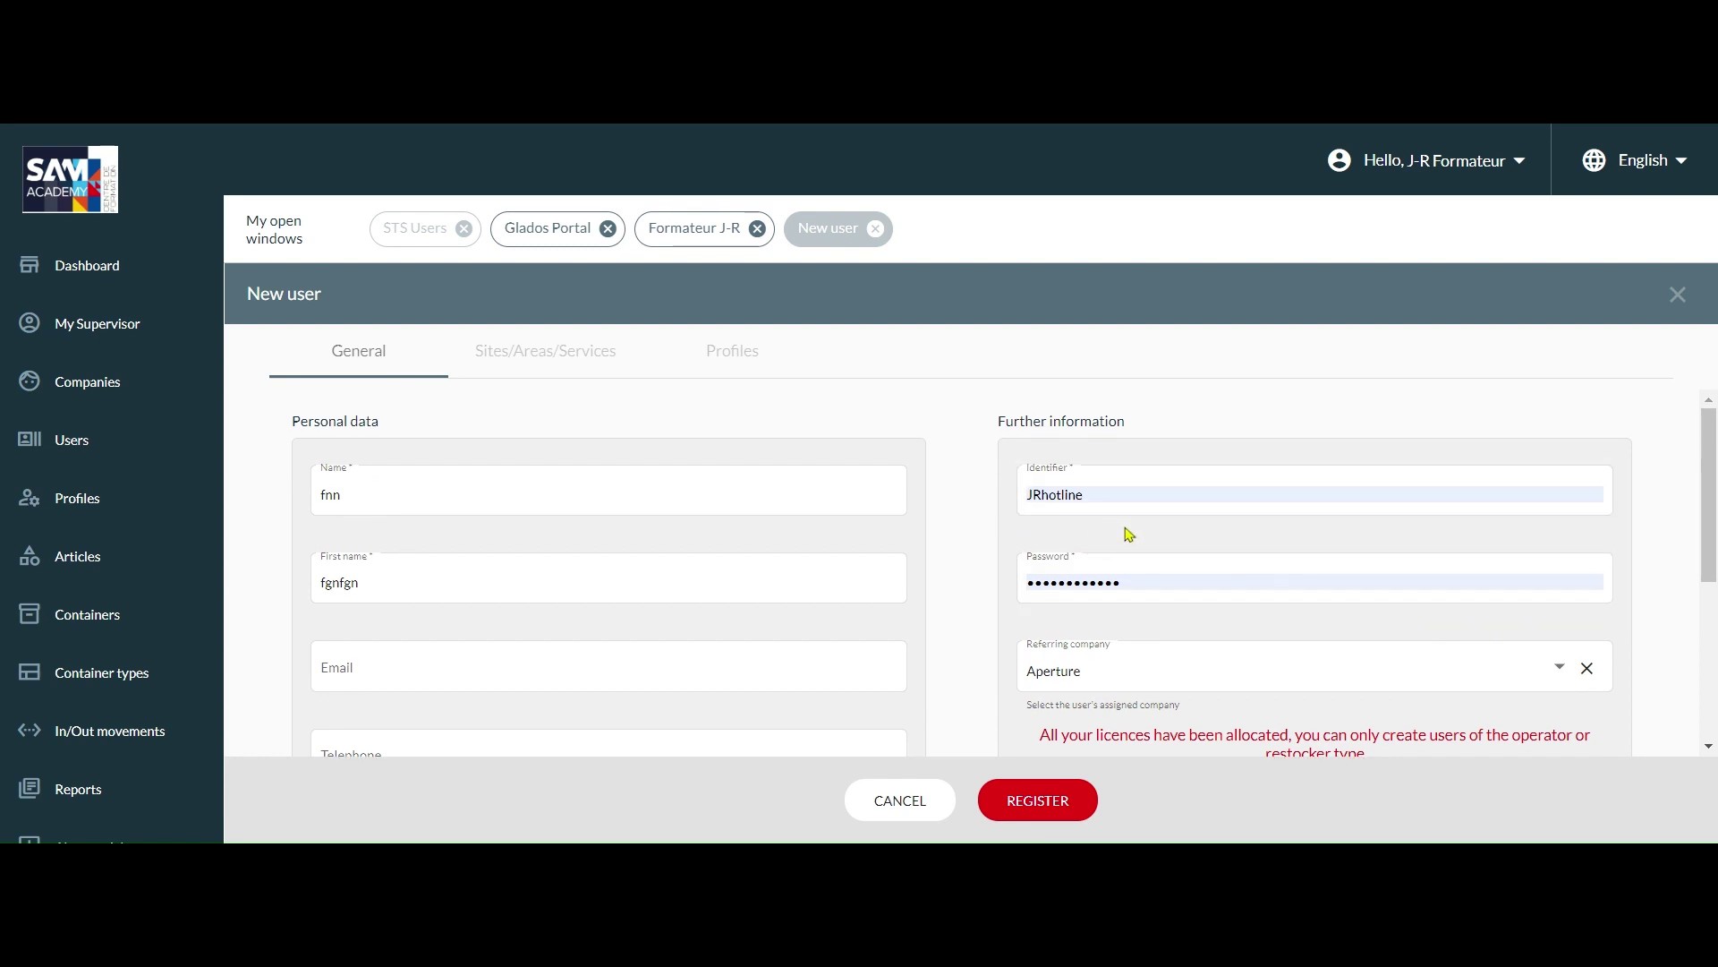
scroll(1126, 537, down, 2)
drag(1041, 627, 1230, 655)
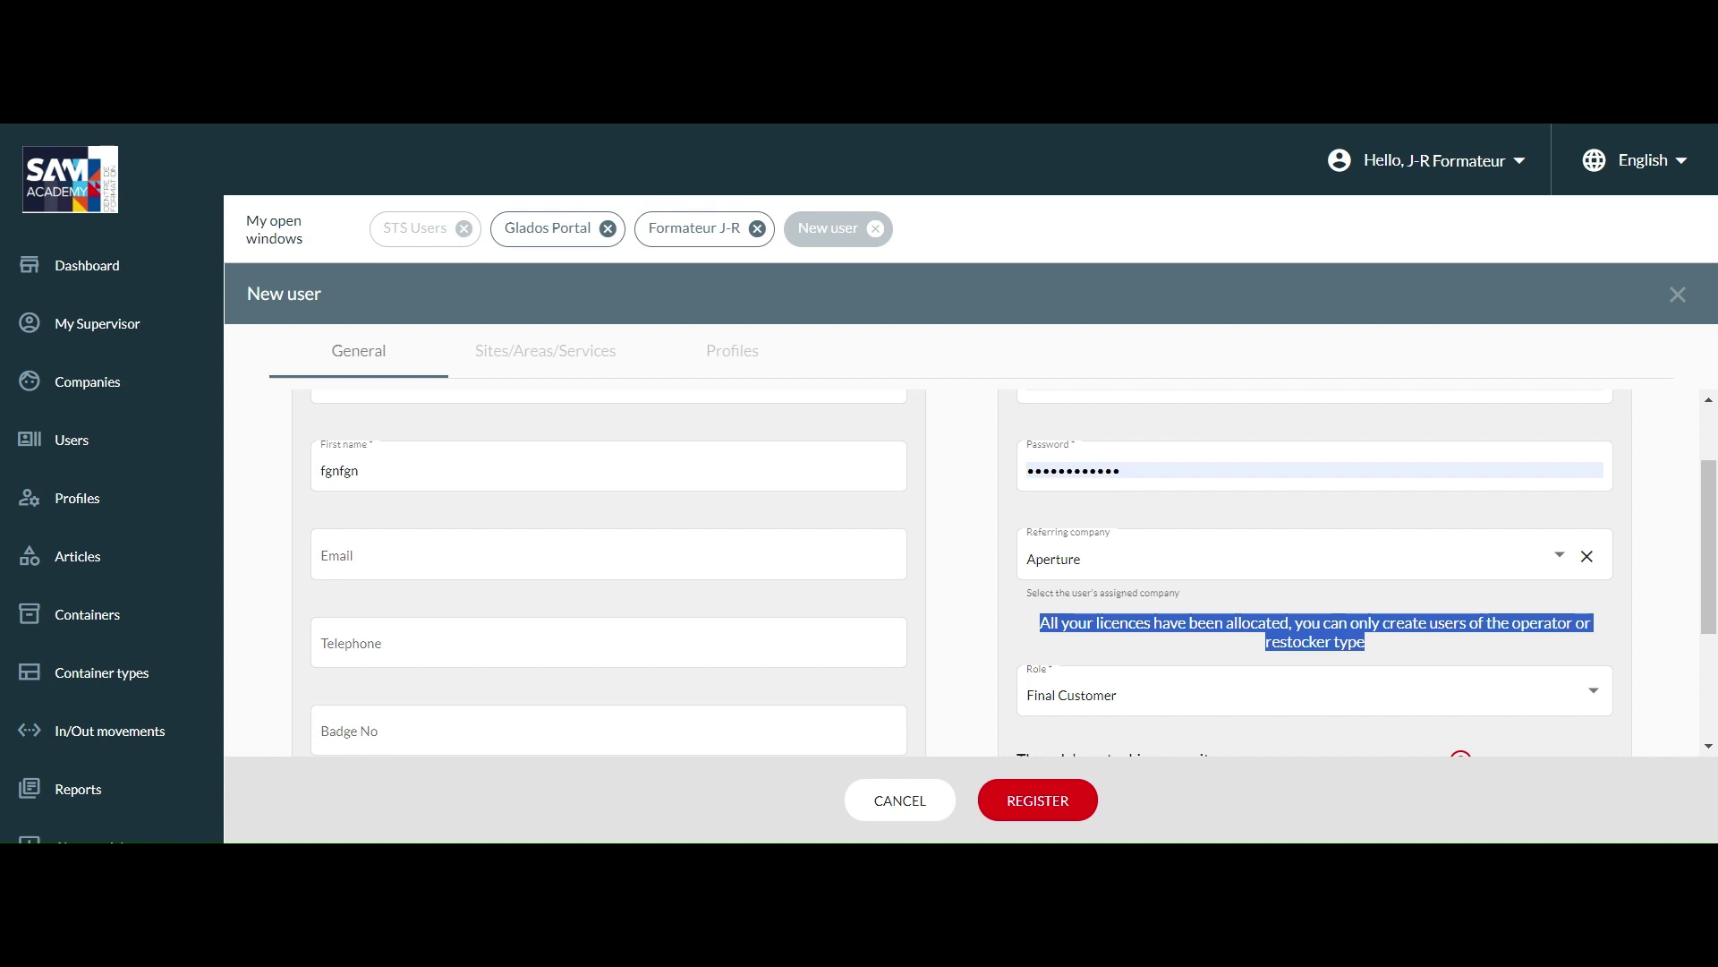
click(928, 788)
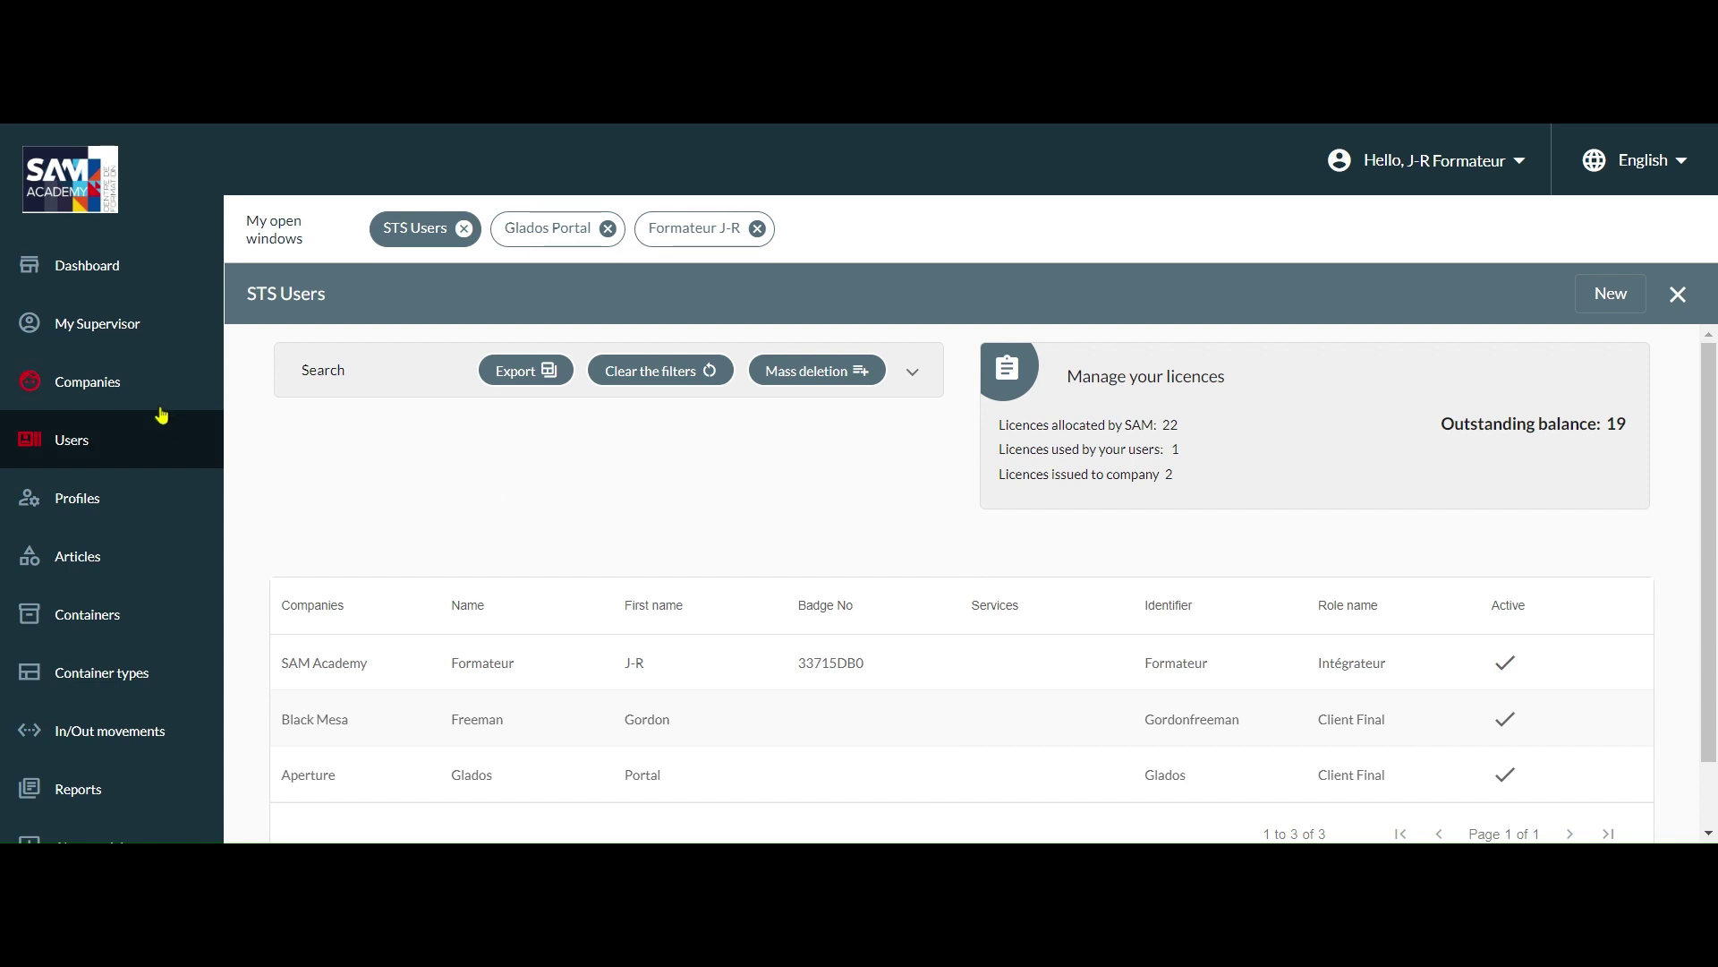
Open the Aperture company record and show its licence management details.
mouse_move(155, 405)
click(268, 385)
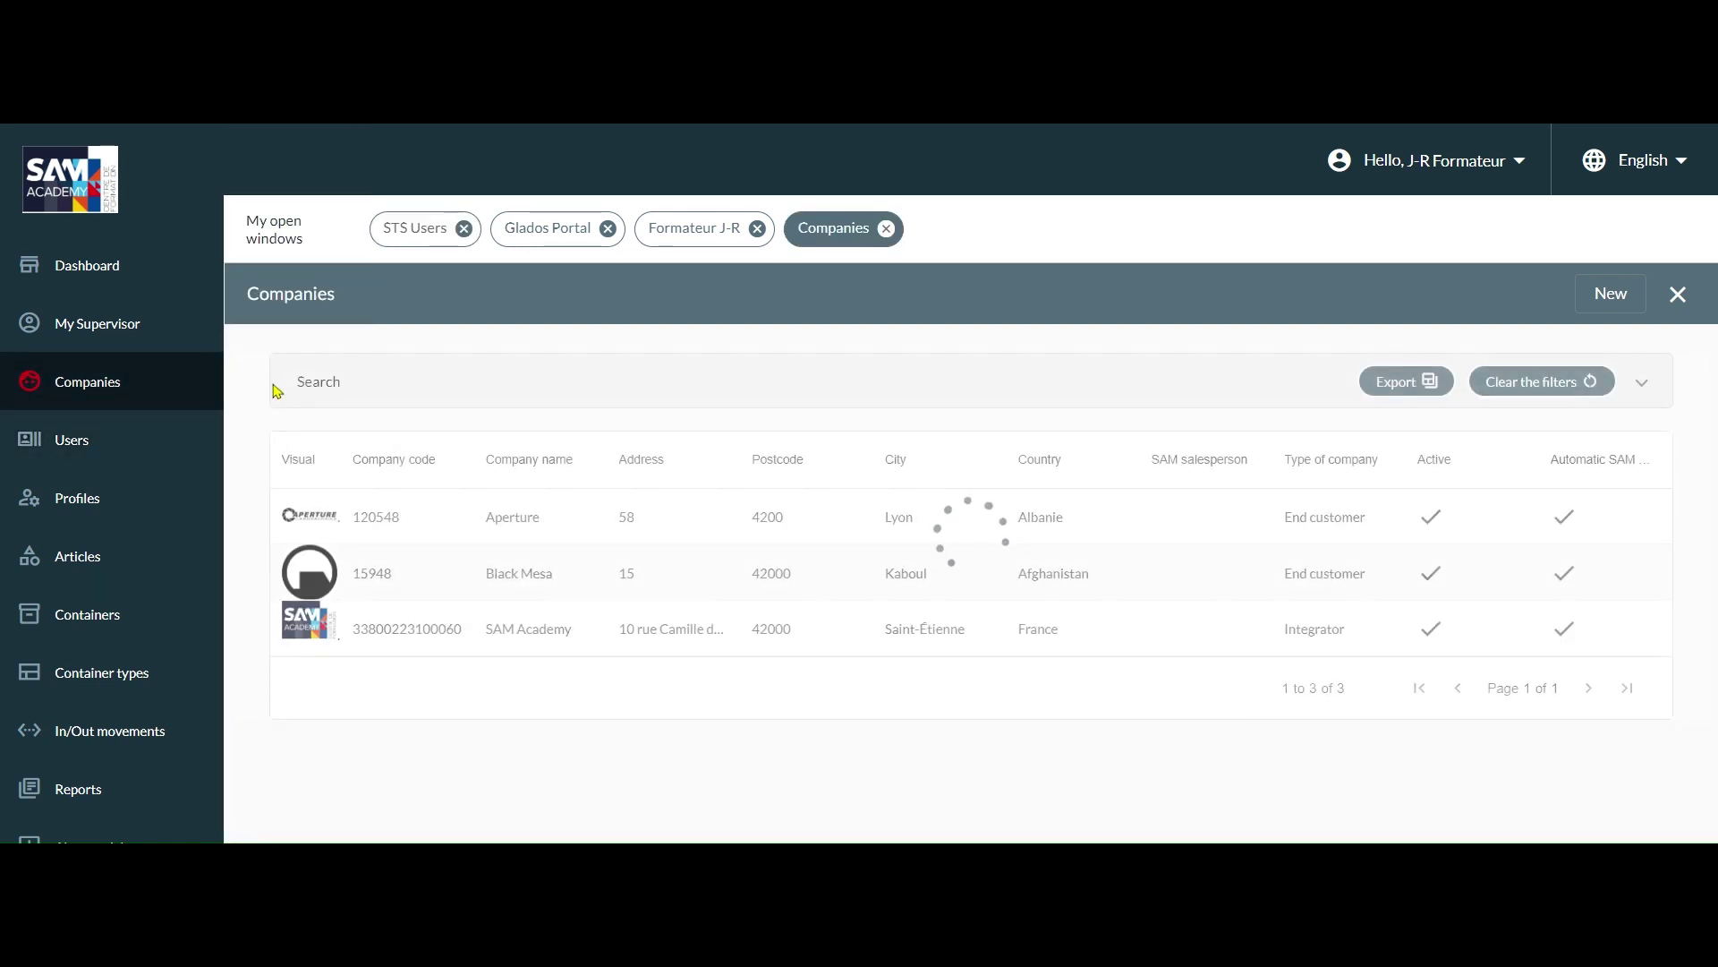
click(536, 532)
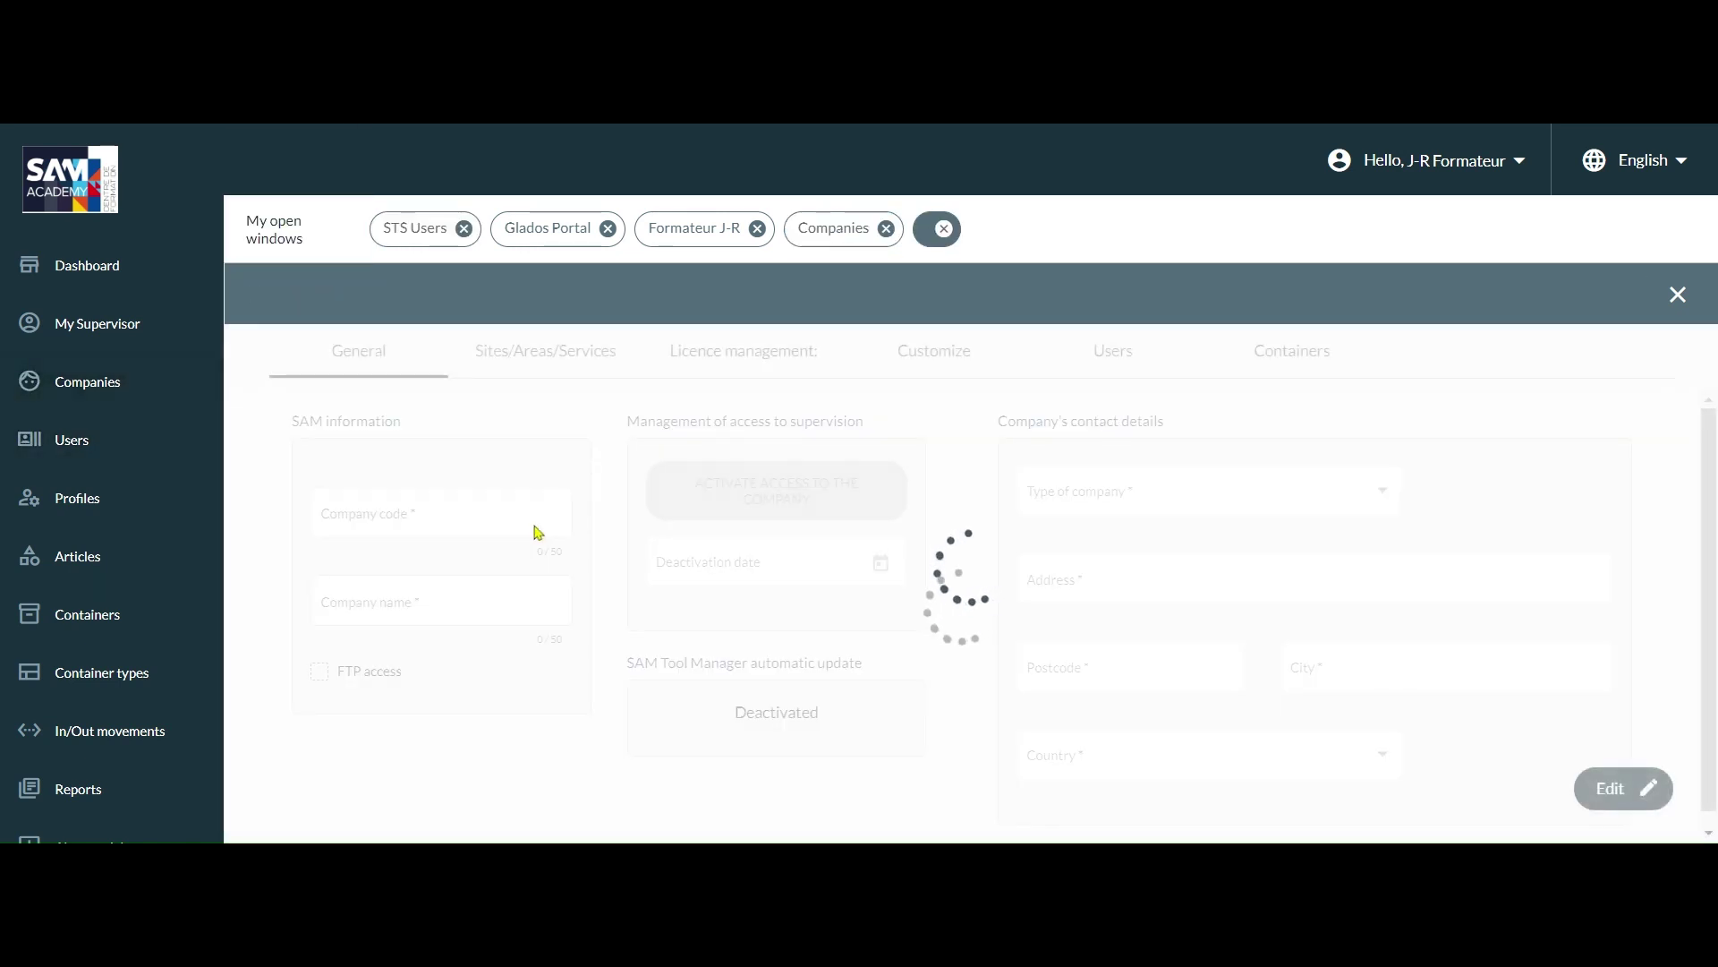
click(767, 359)
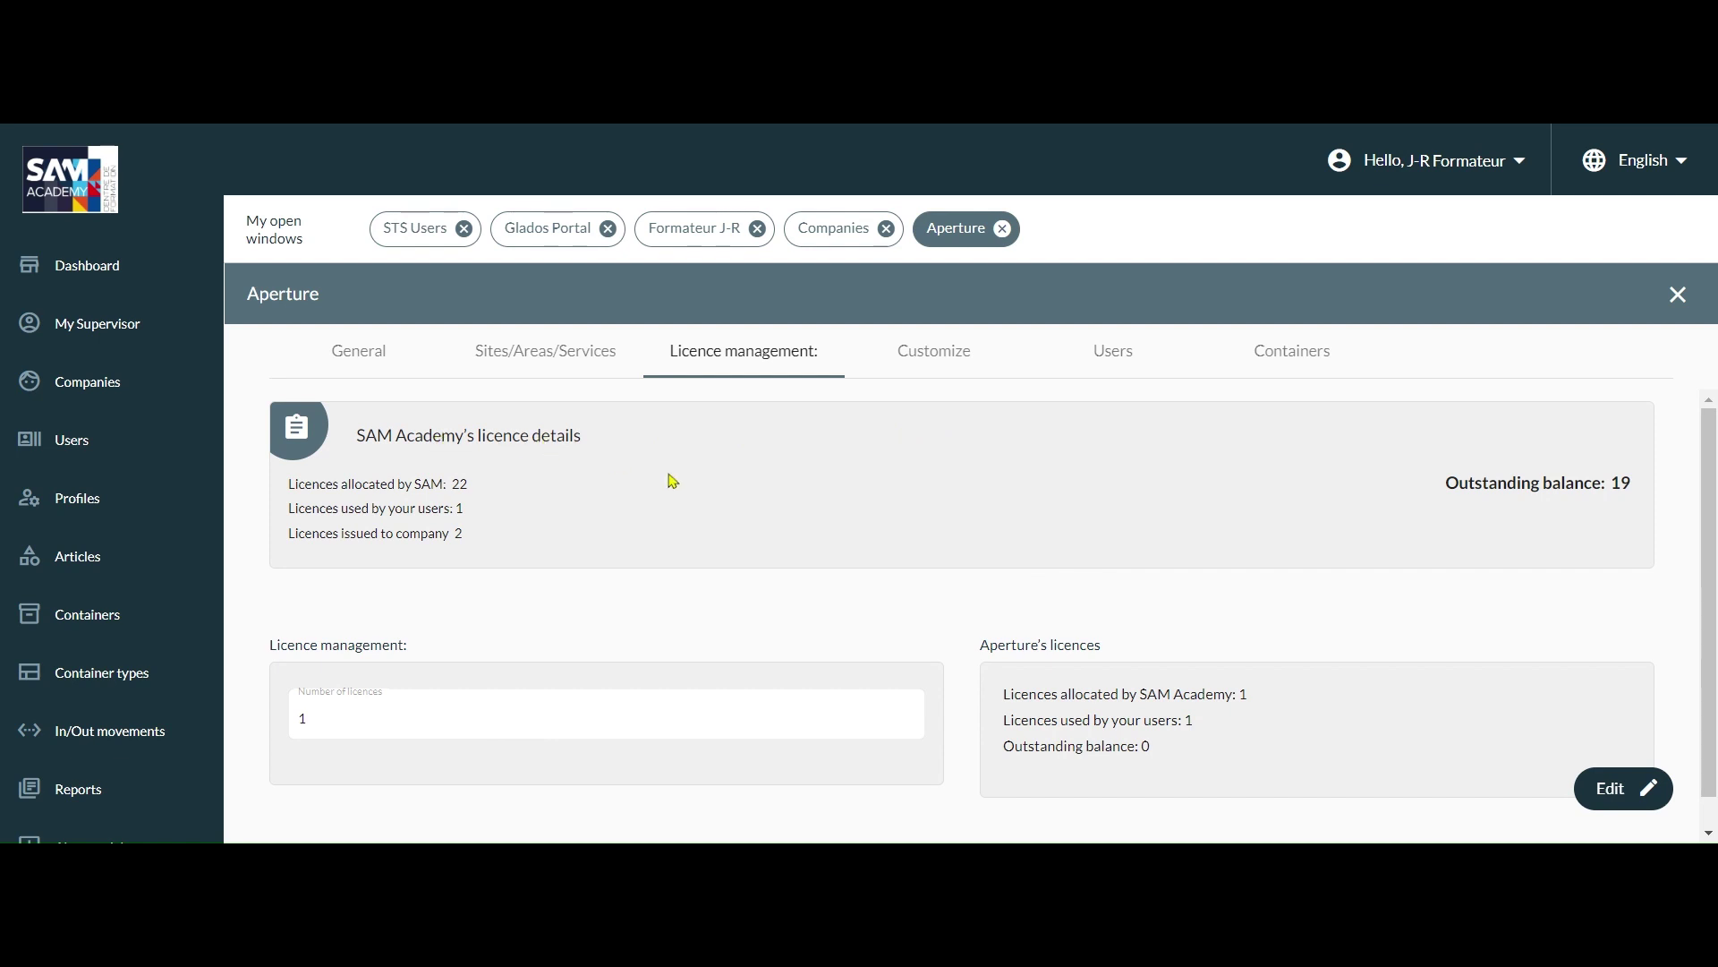
Examine Aperture's licence allocation, check the record of the user assigned to that company, and return to the company's licences.
scroll(904, 546, down, 1)
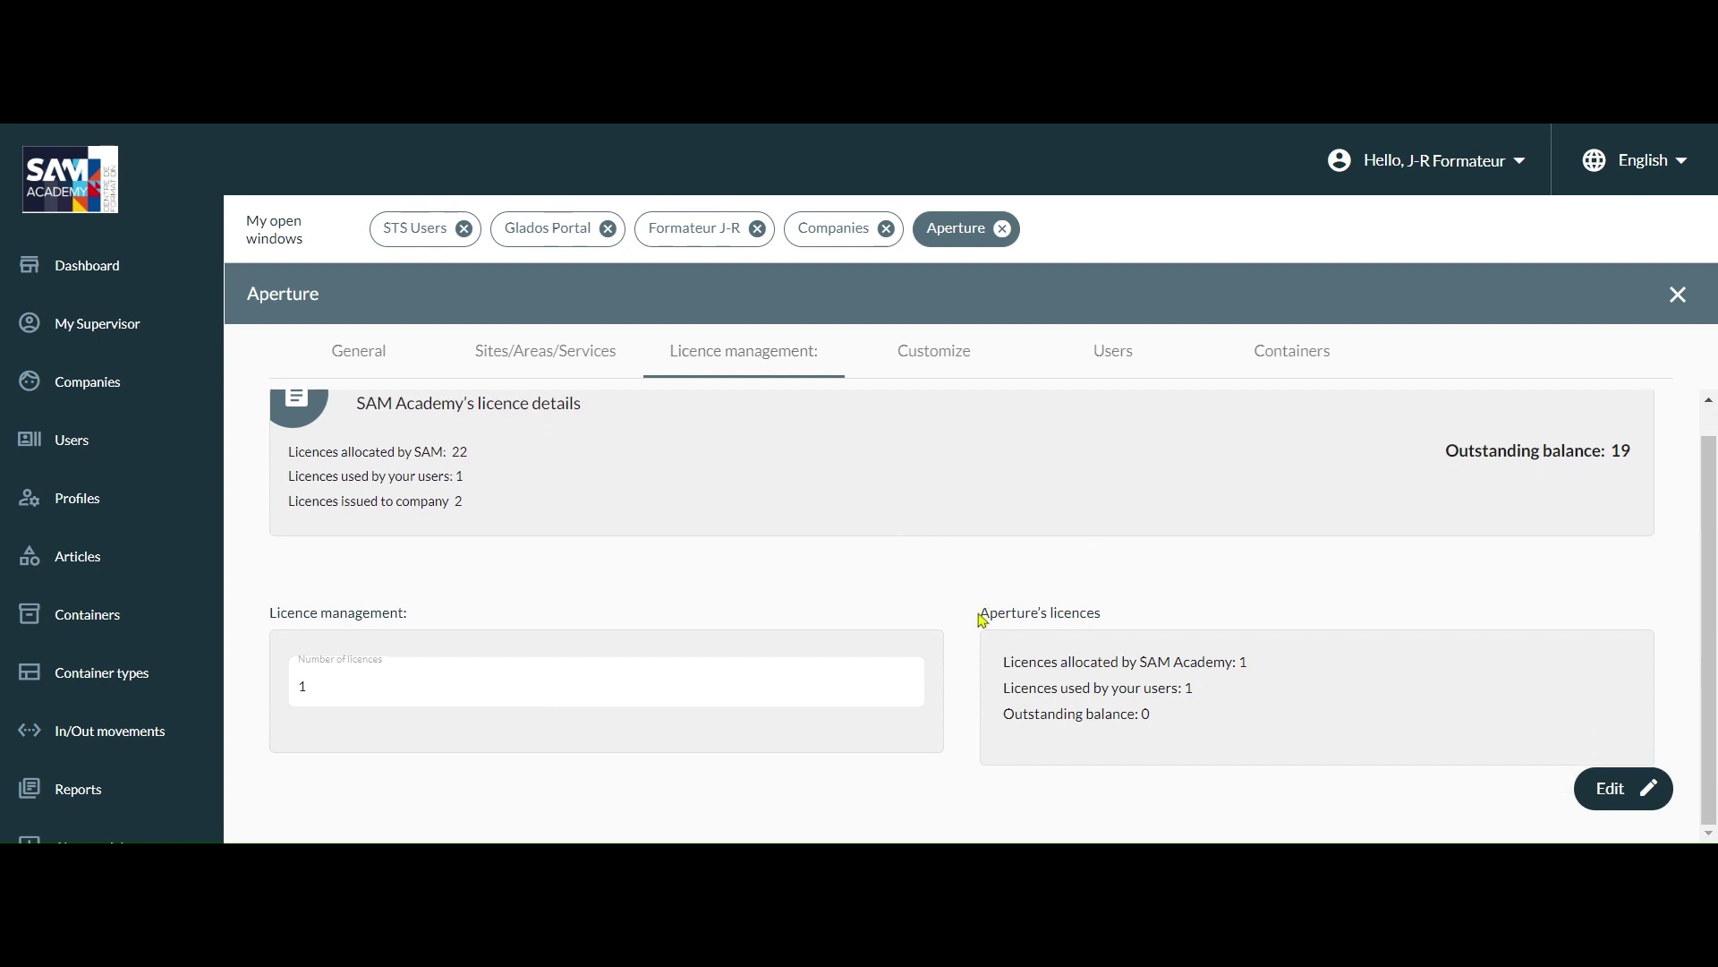
drag(982, 618, 1038, 614)
click(549, 234)
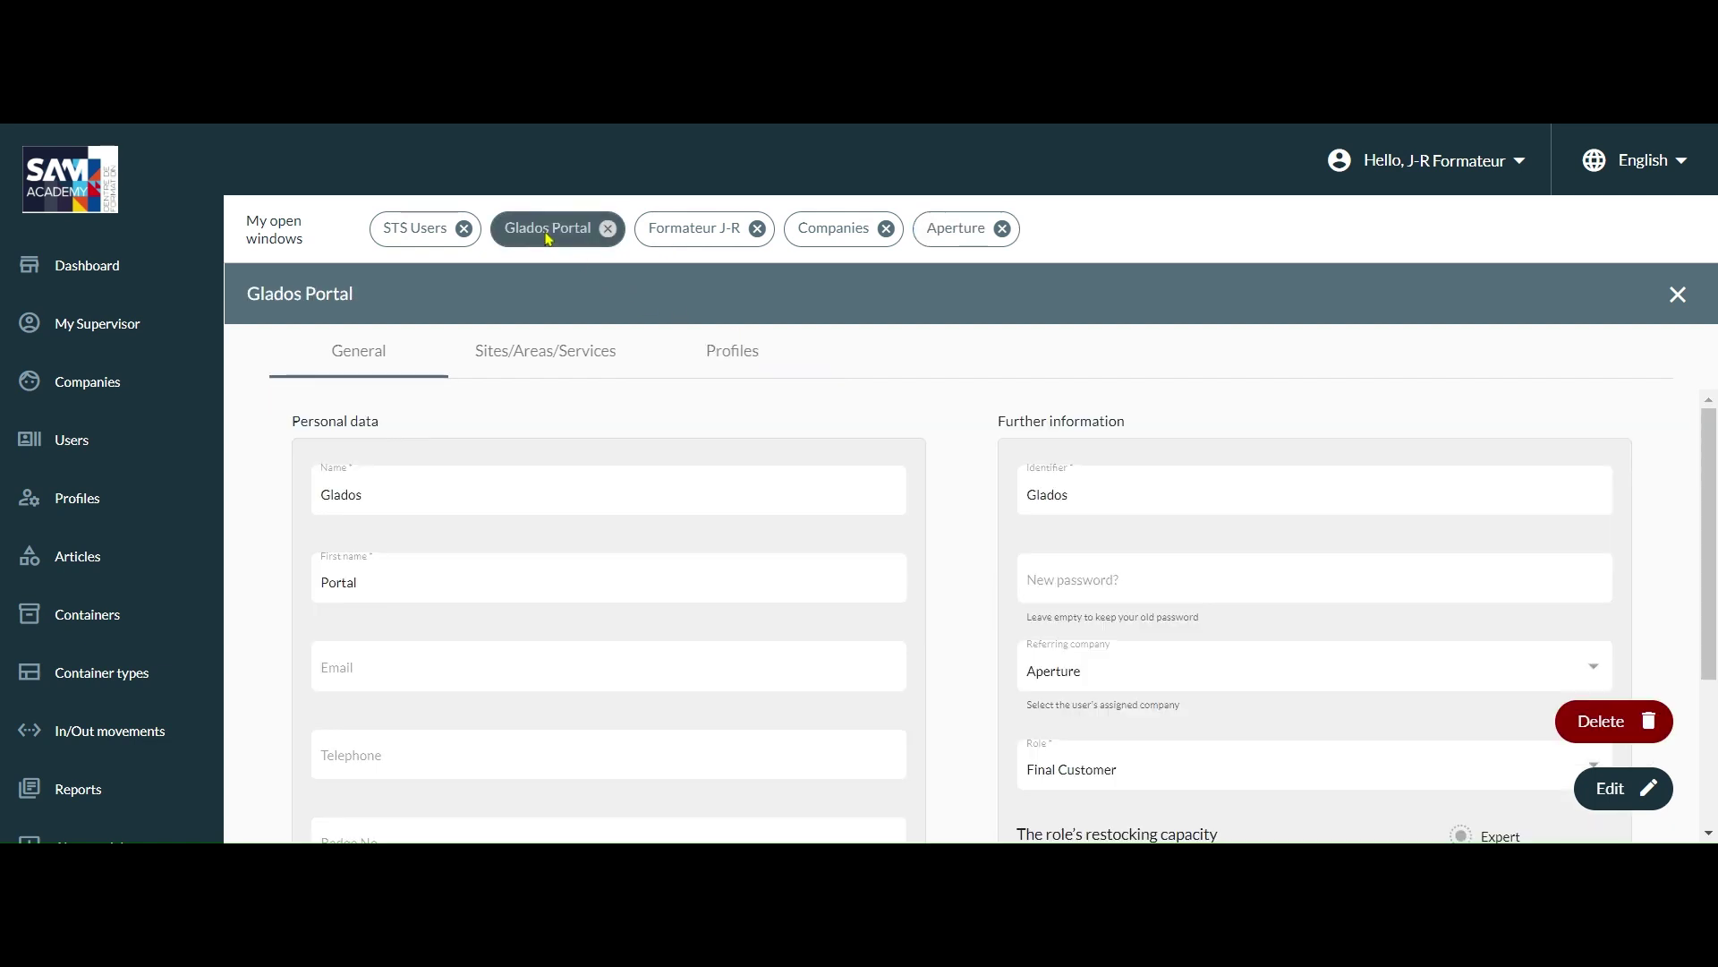
click(958, 235)
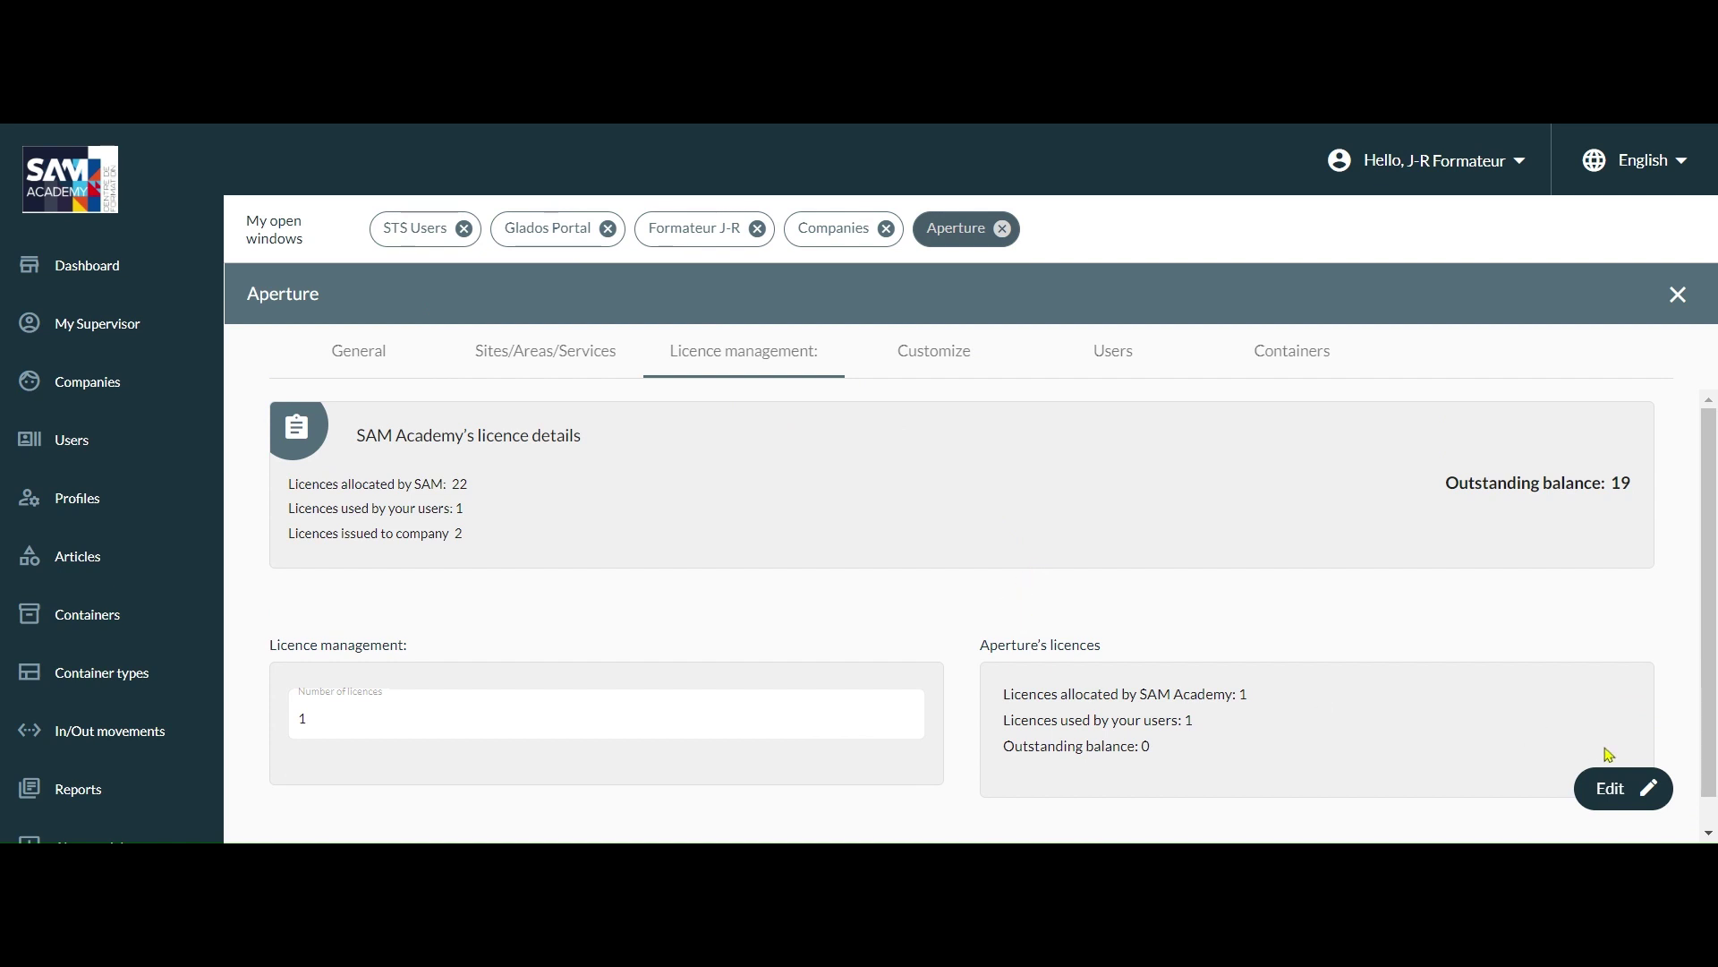
Try setting Aperture's number of licences to 2 and cancel the edit without registering it.
click(1617, 787)
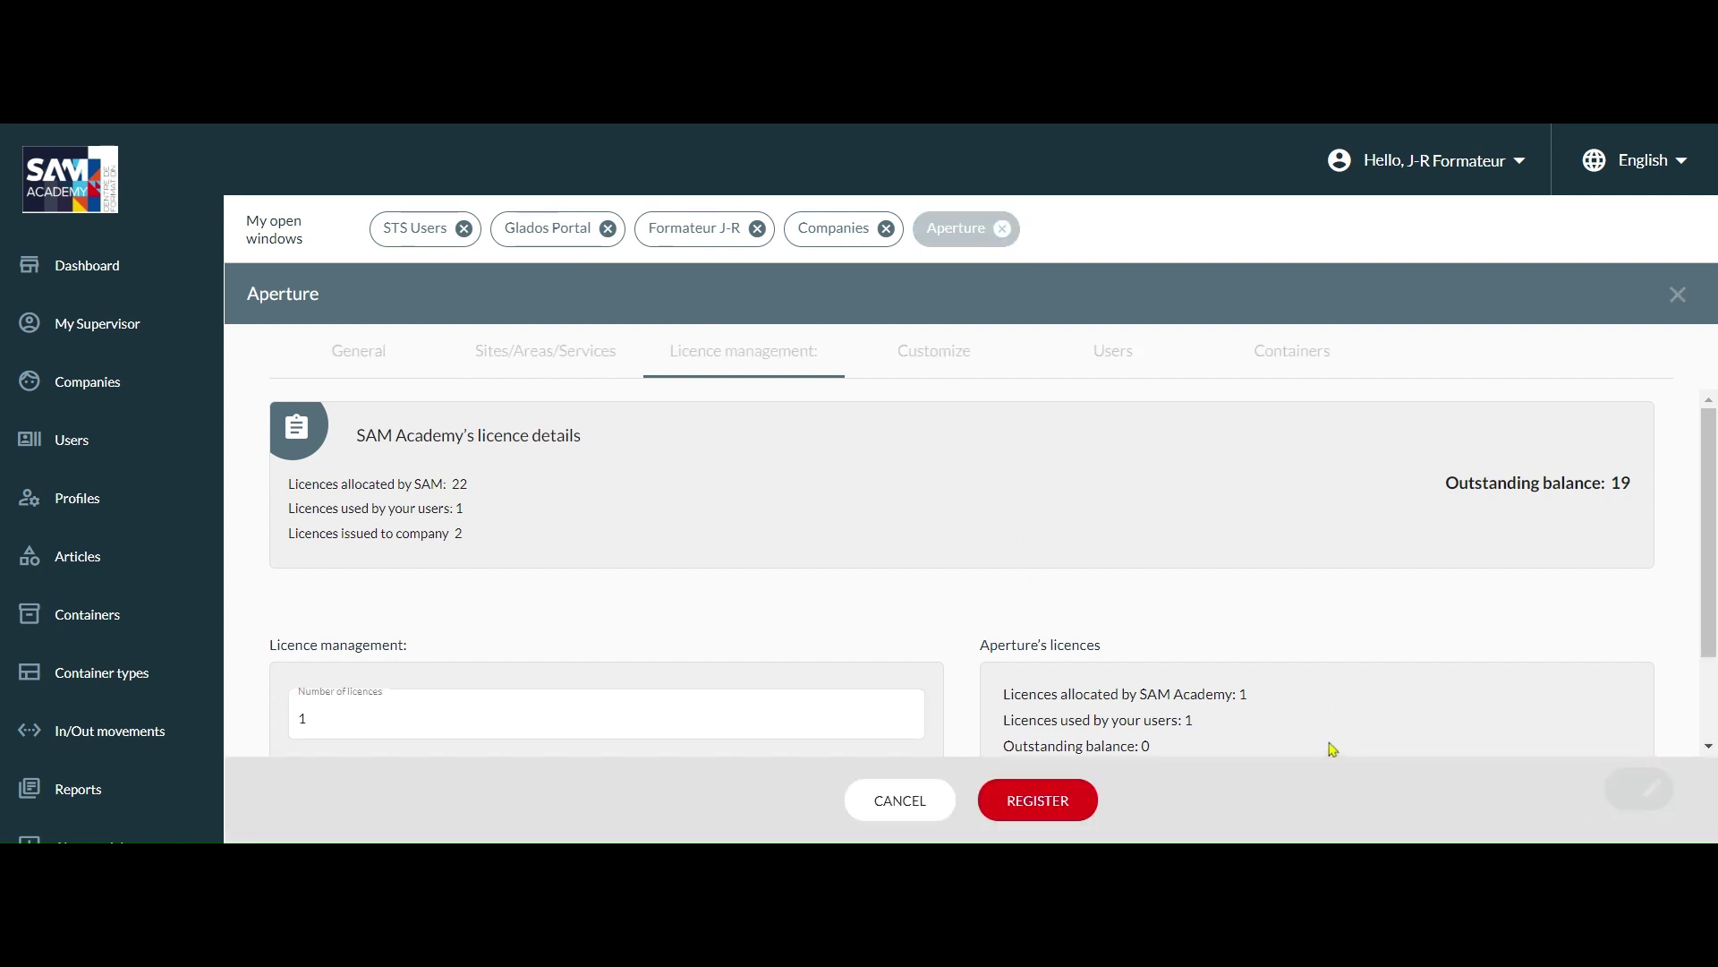
click(909, 715)
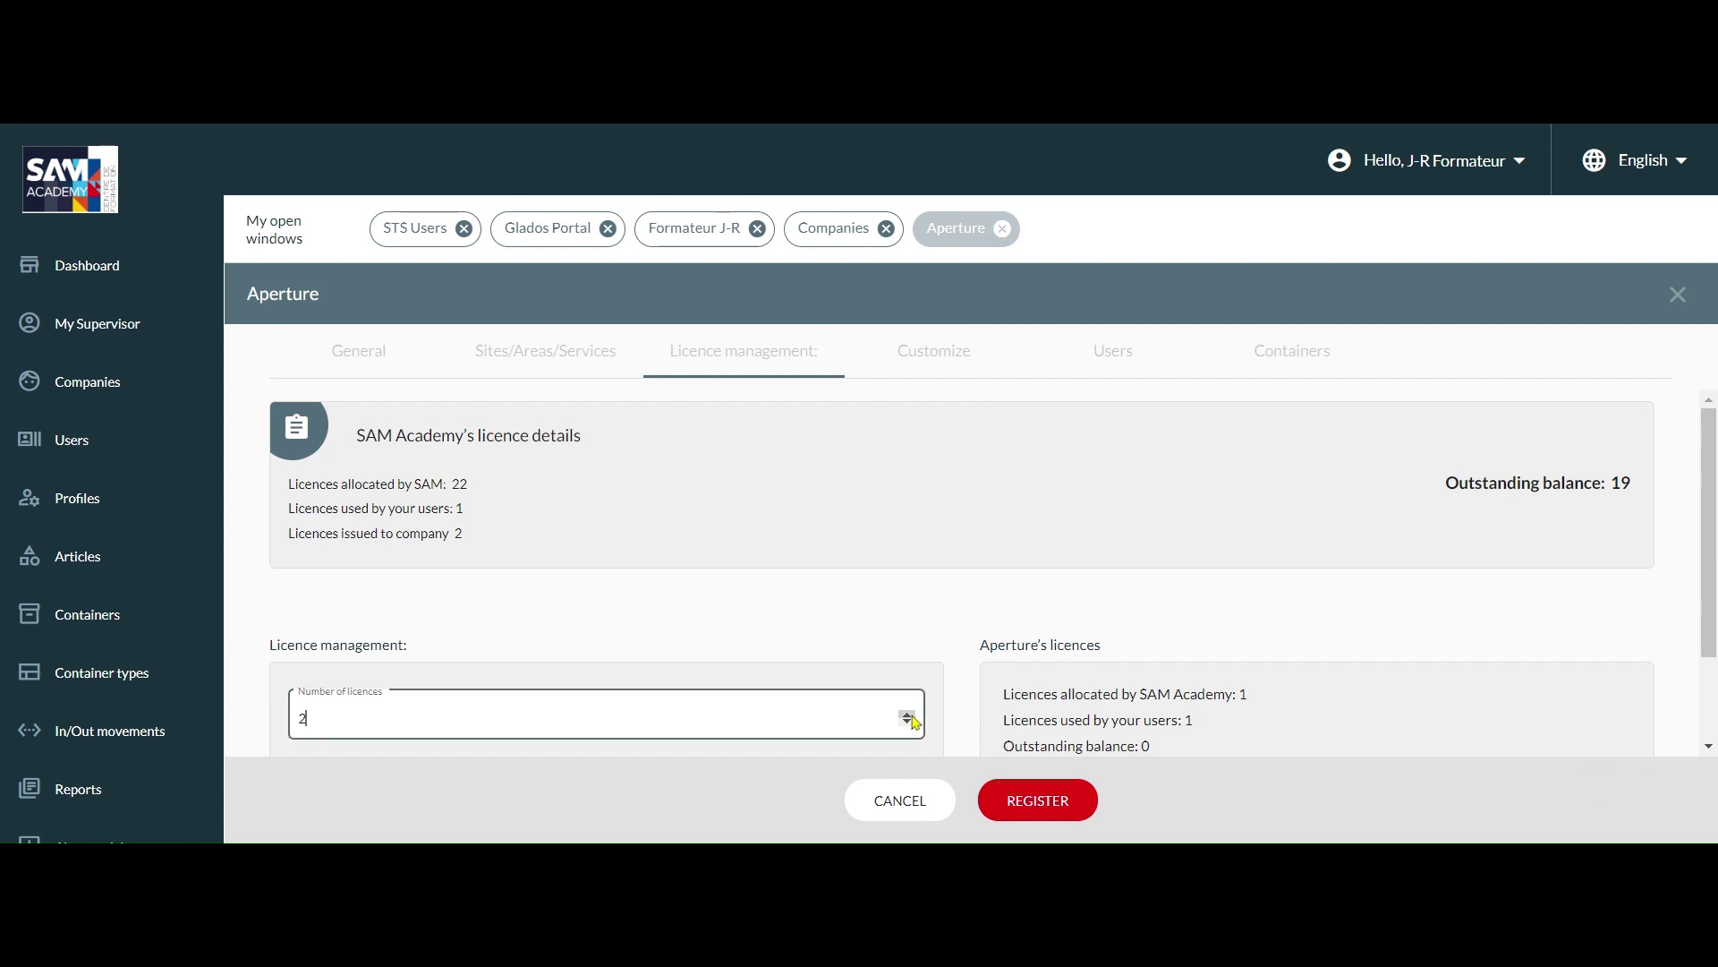
click(915, 803)
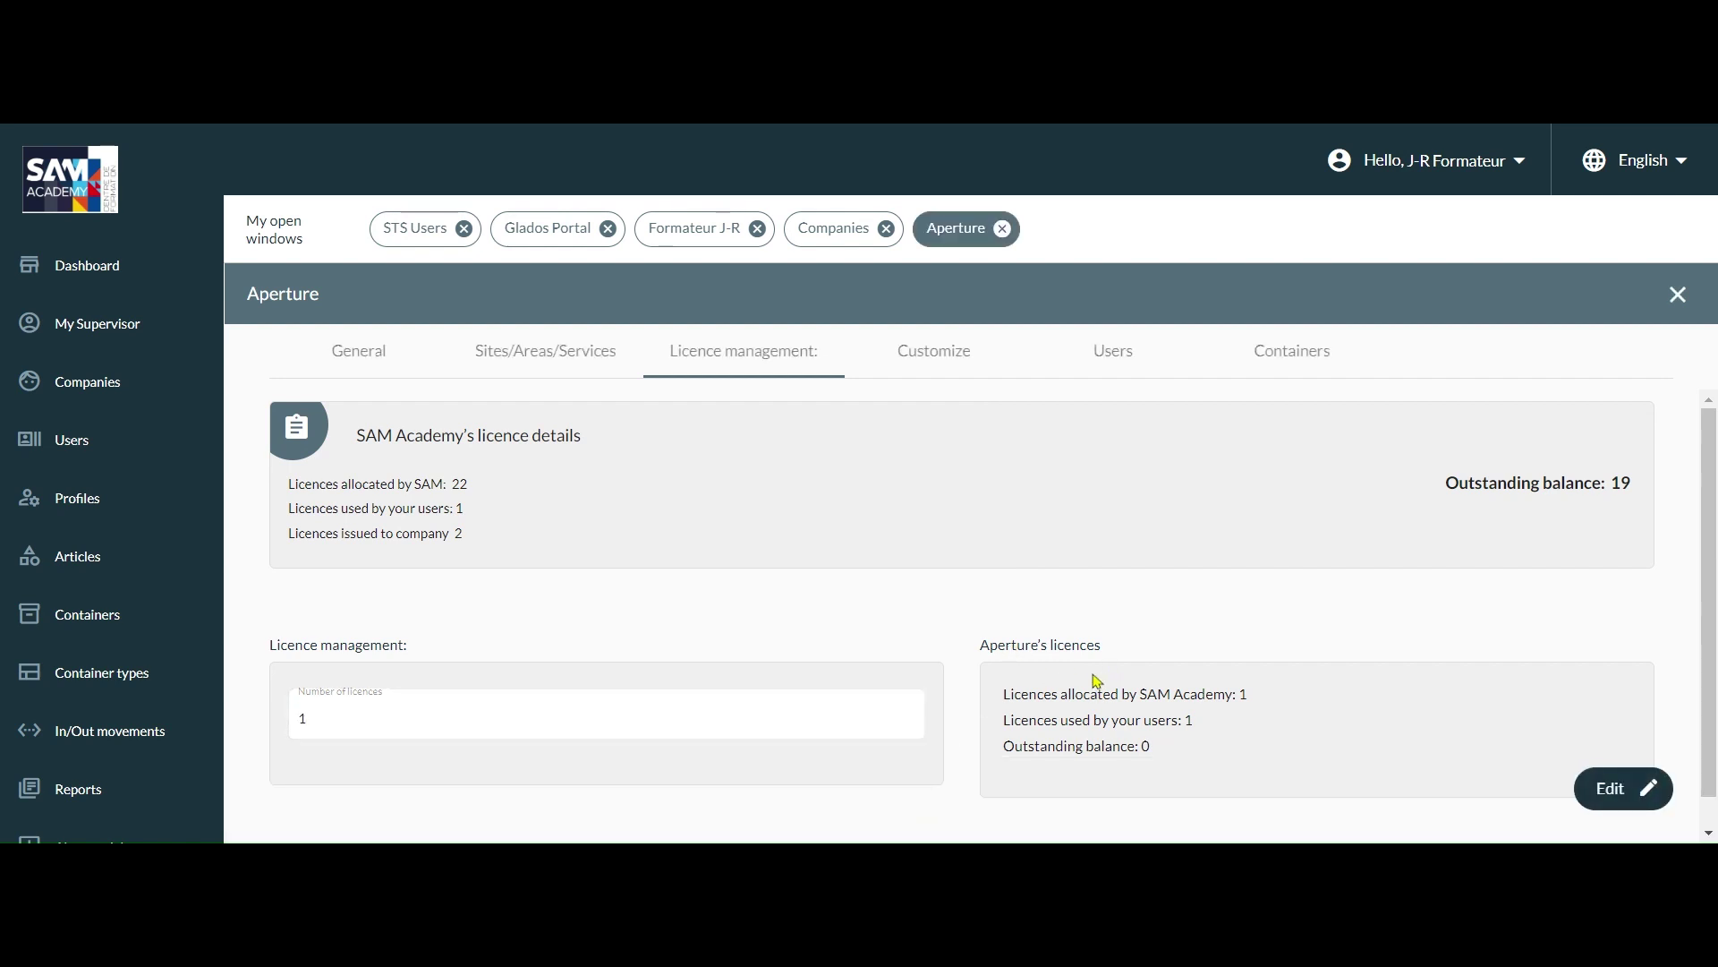